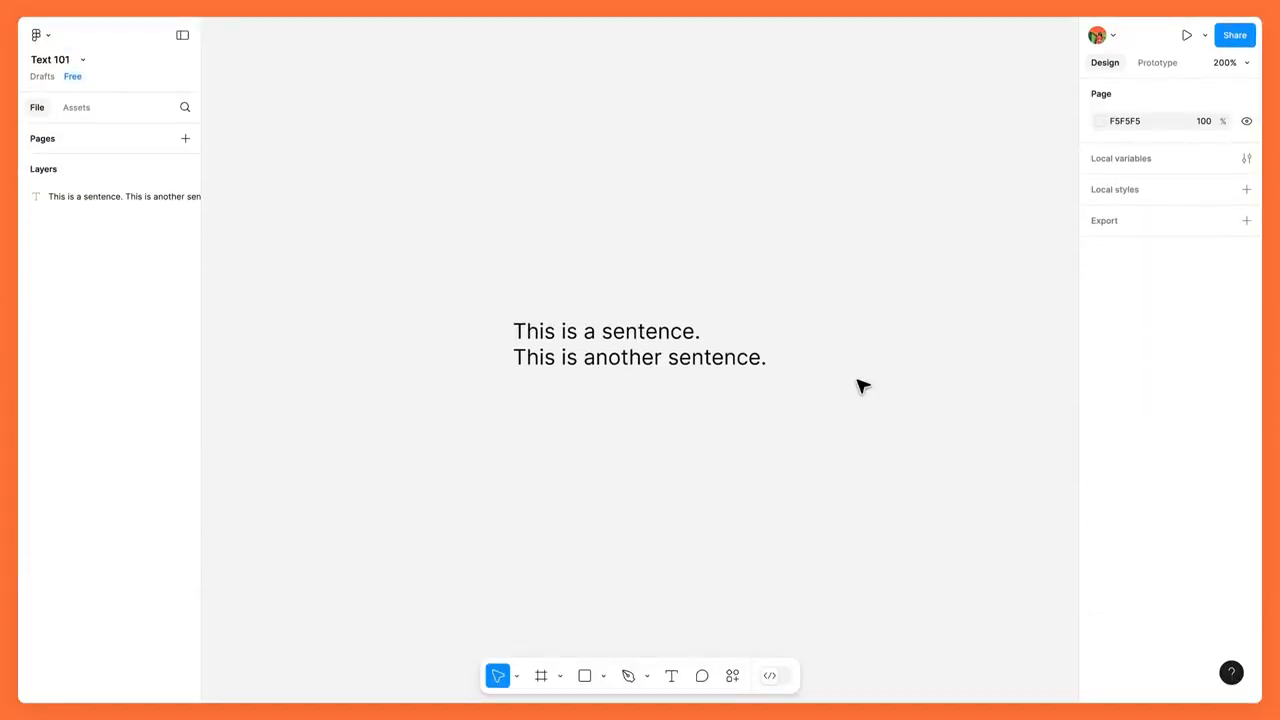
Browse the available fonts and font source filters for the two-sentence text layer, keeping its current font.
{"action": "left_click", "coordinate": [752, 358]}
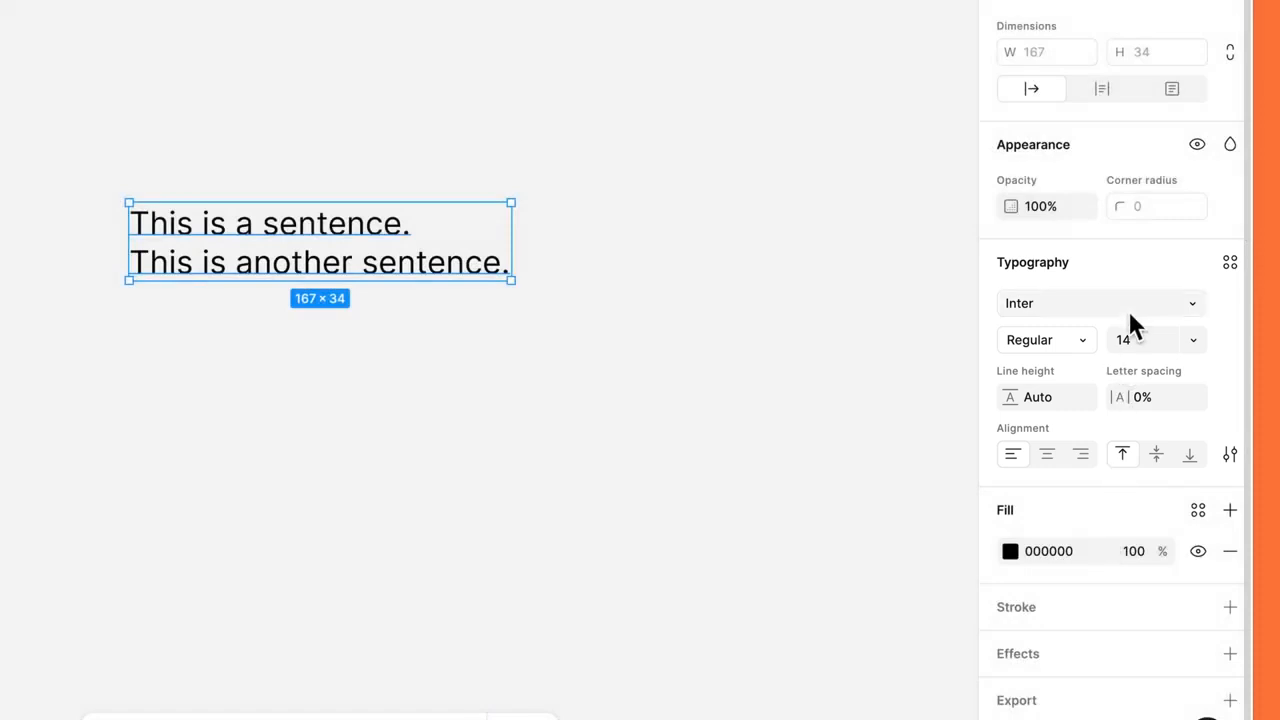
{"action": "left_click", "coordinate": [1128, 308]}
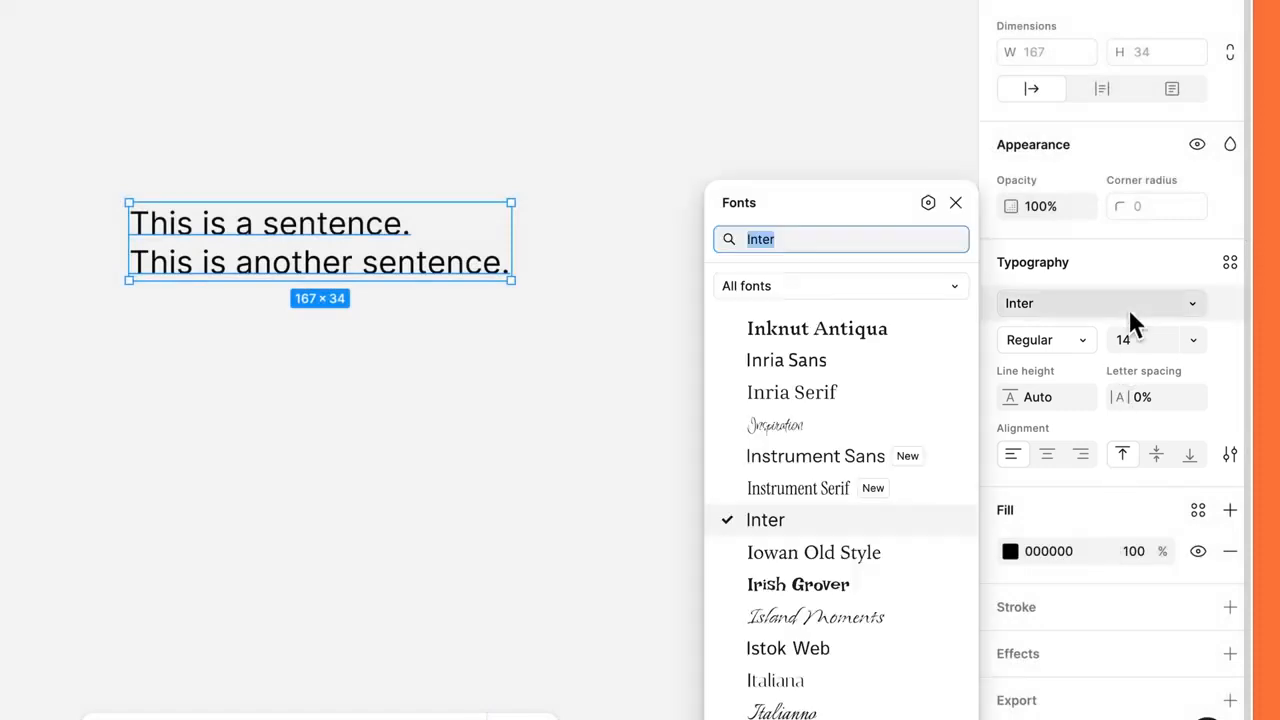
{"action": "left_click", "coordinate": [950, 288]}
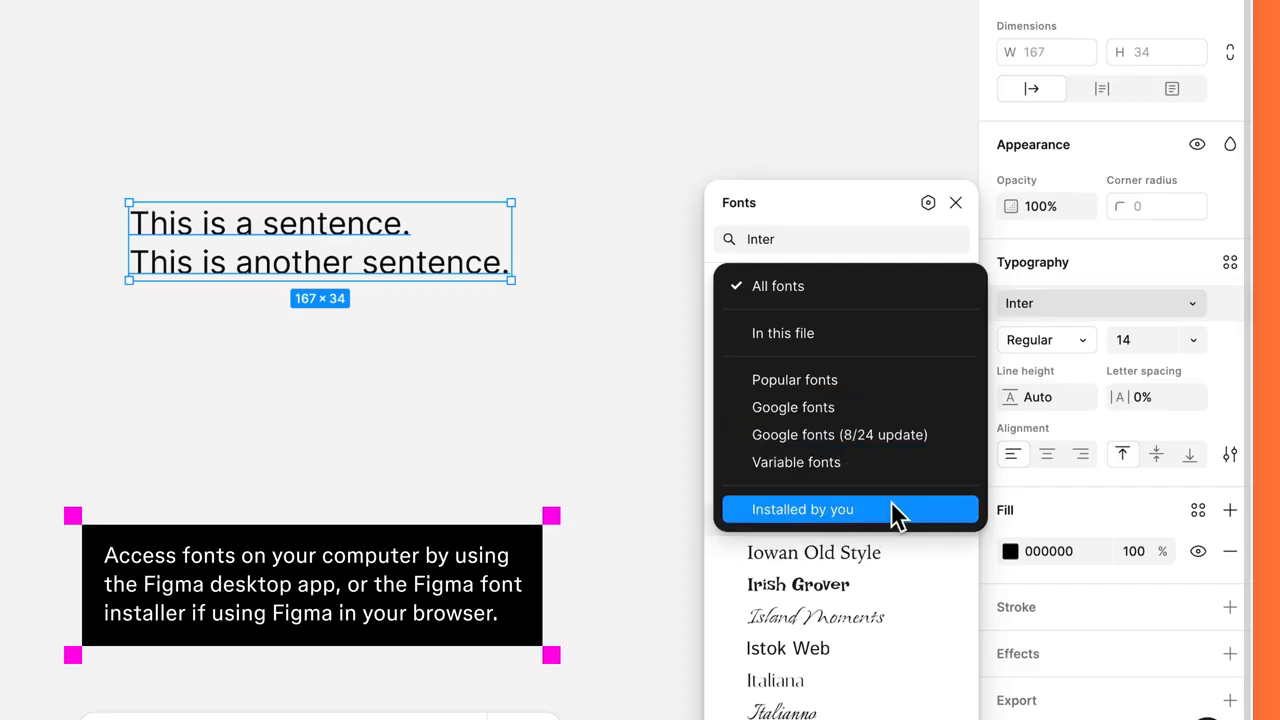
{"action": "left_click", "coordinate": [997, 535]}
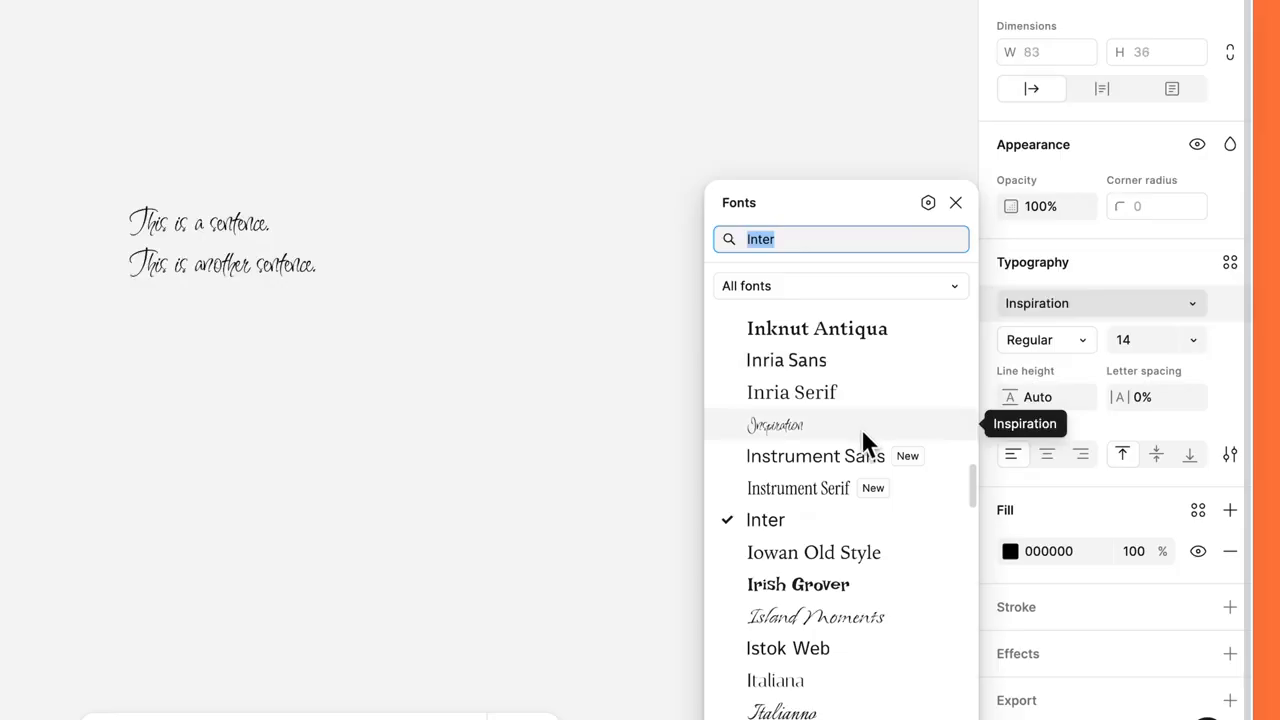
{"action": "left_click", "coordinate": [956, 202]}
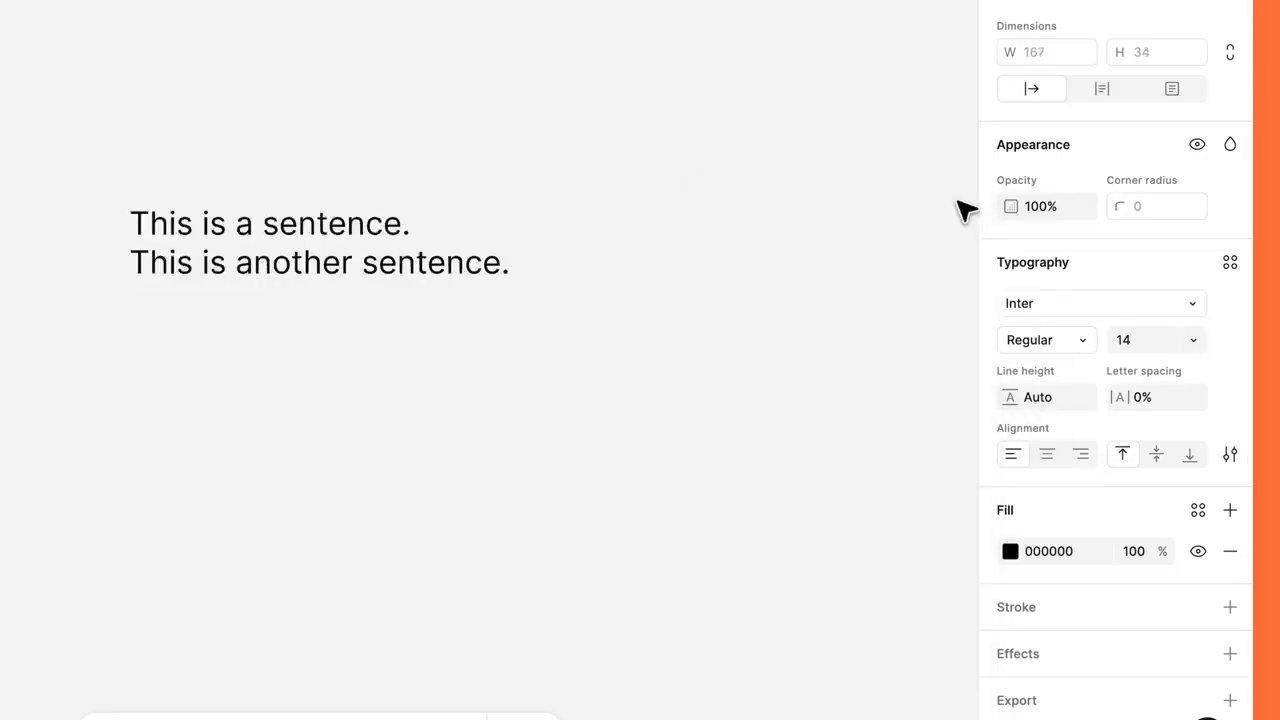
Set the two-sentence text layer's font size to 20 and its weight to Semi Bold.
{"action": "left_click", "coordinate": [1190, 343]}
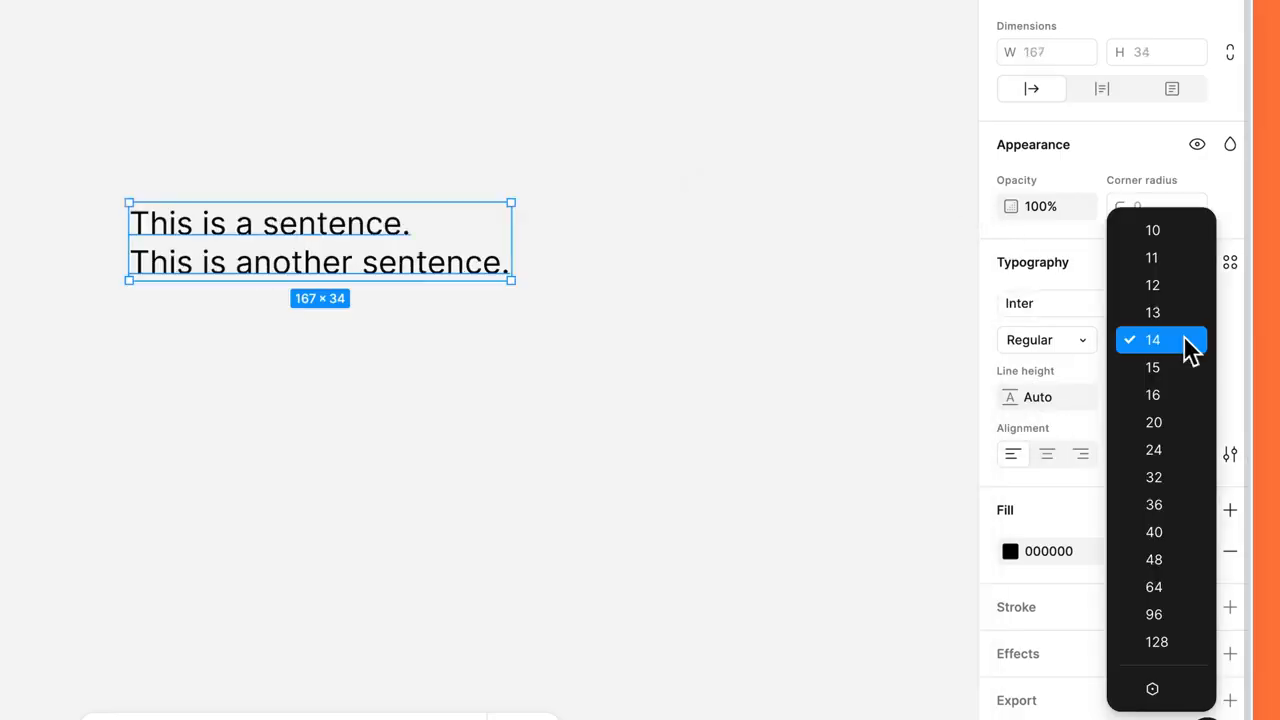
{"action": "left_click", "coordinate": [1176, 421]}
{"action": "left_click", "coordinate": [1090, 340]}
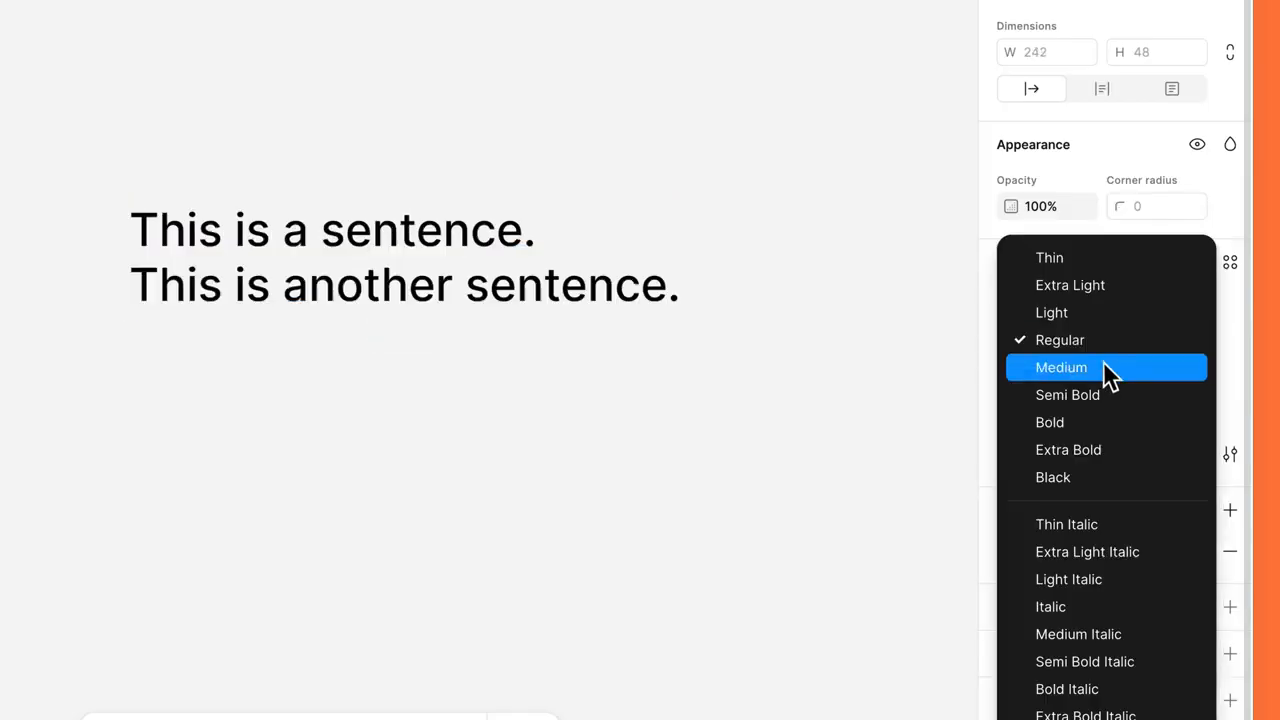
{"action": "left_click", "coordinate": [1110, 394]}
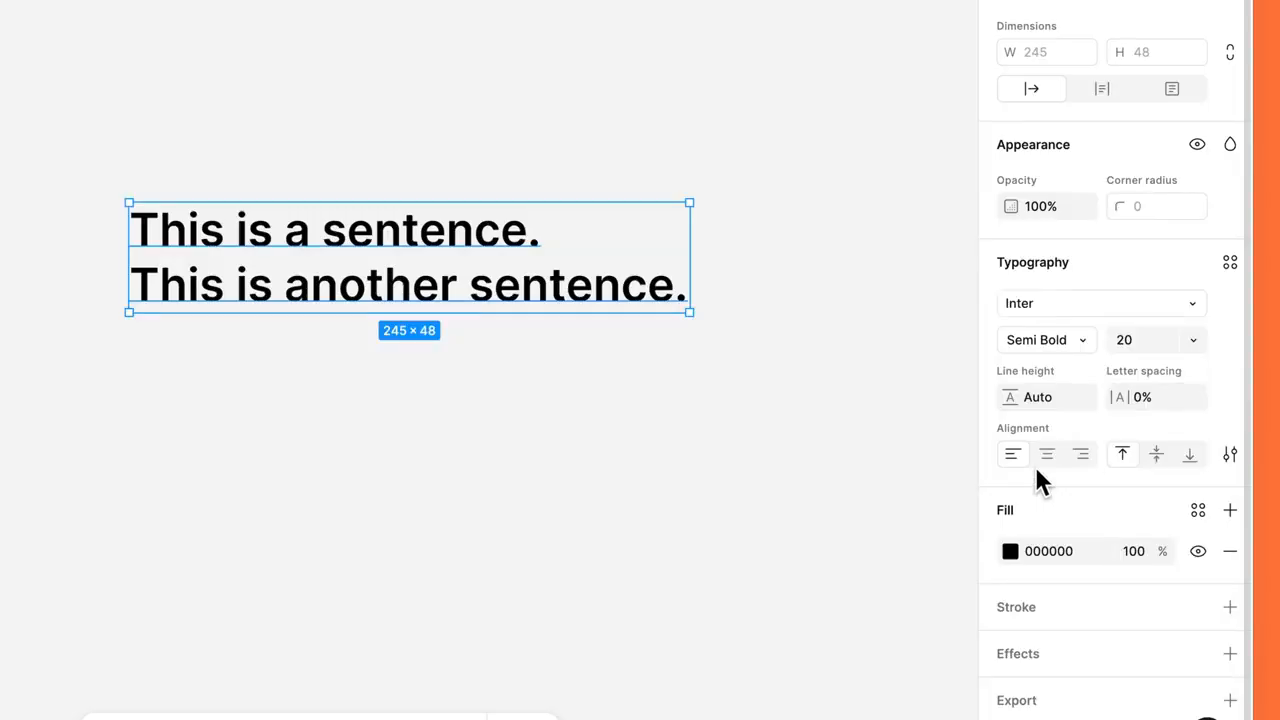
Review the text layer's type settings, covering the basic, detail and variable options and the previews for indentation and letter case.
{"action": "left_click", "coordinate": [1230, 456]}
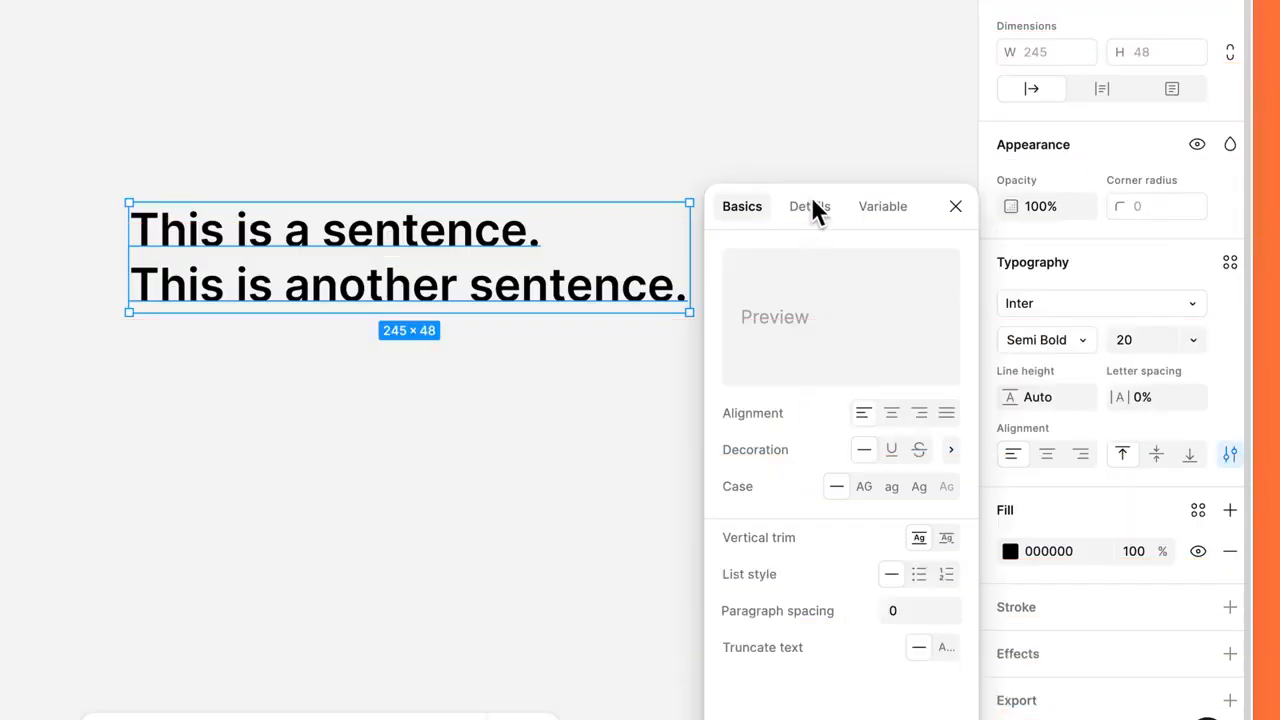
{"action": "left_click", "coordinate": [810, 204]}
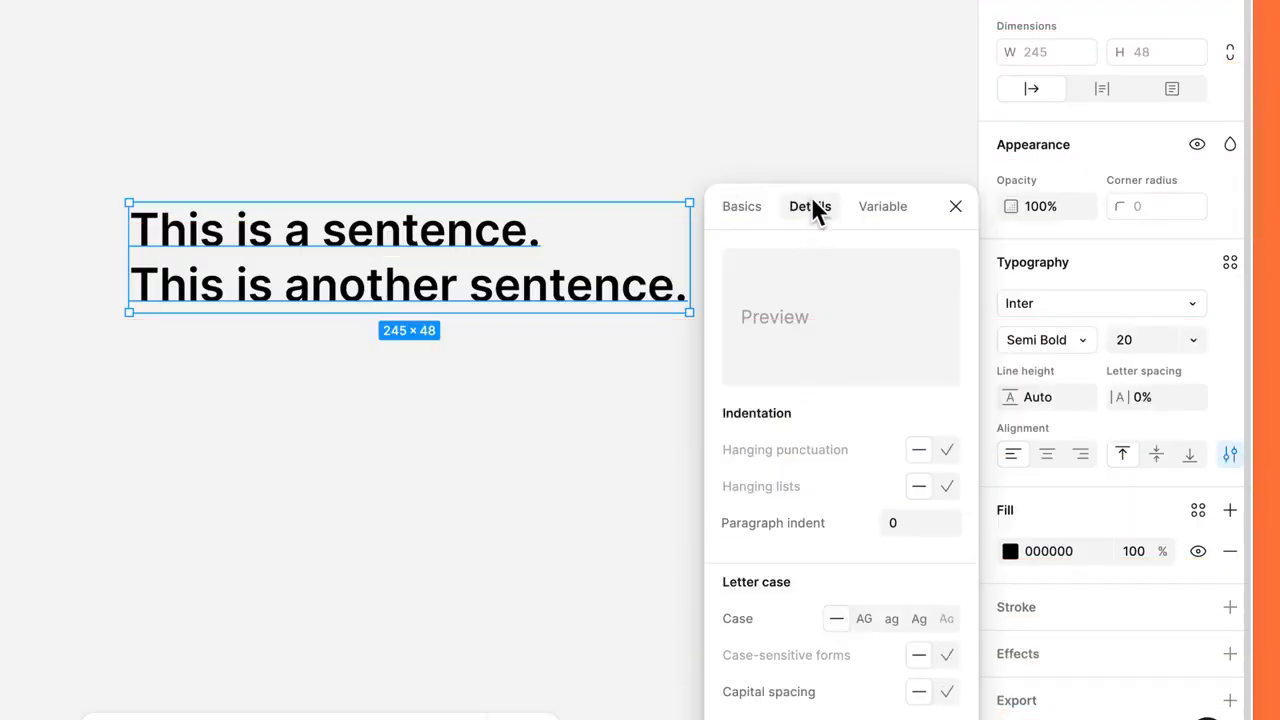
{"action": "left_click", "coordinate": [876, 210]}
{"action": "left_click", "coordinate": [829, 216]}
{"action": "mouse_move", "coordinate": [890, 452]}
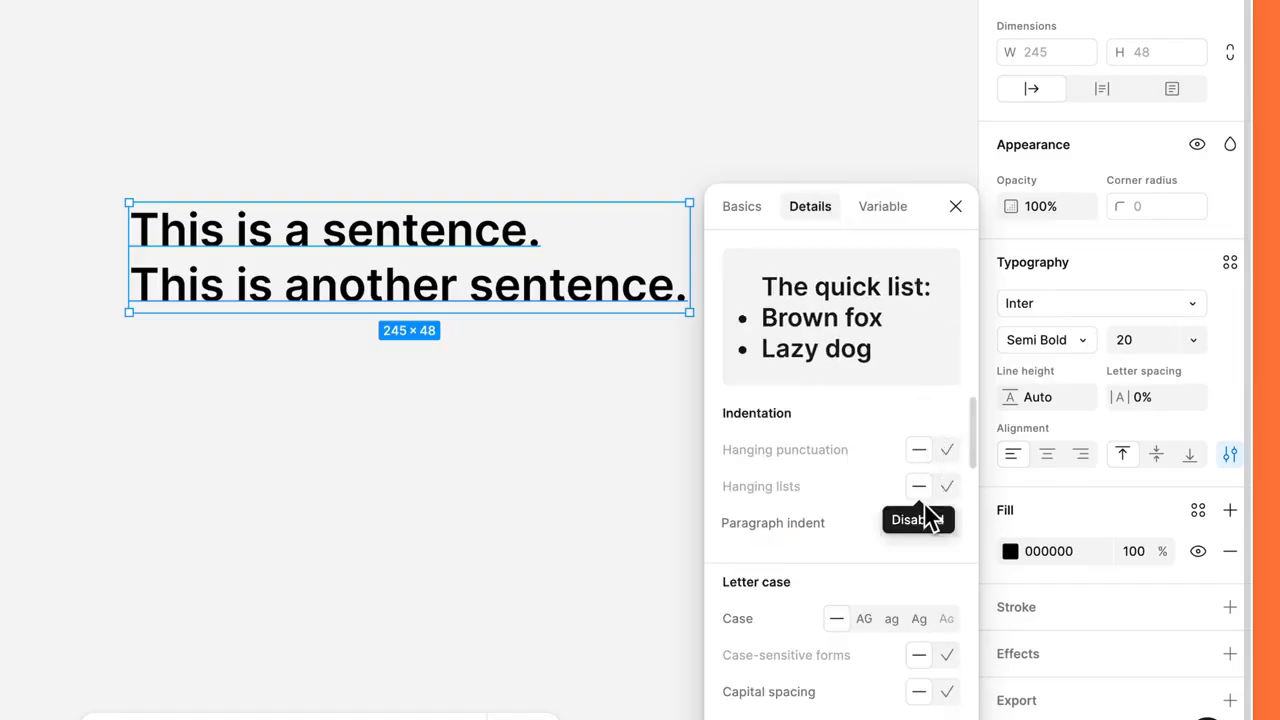
{"action": "mouse_move", "coordinate": [868, 616]}
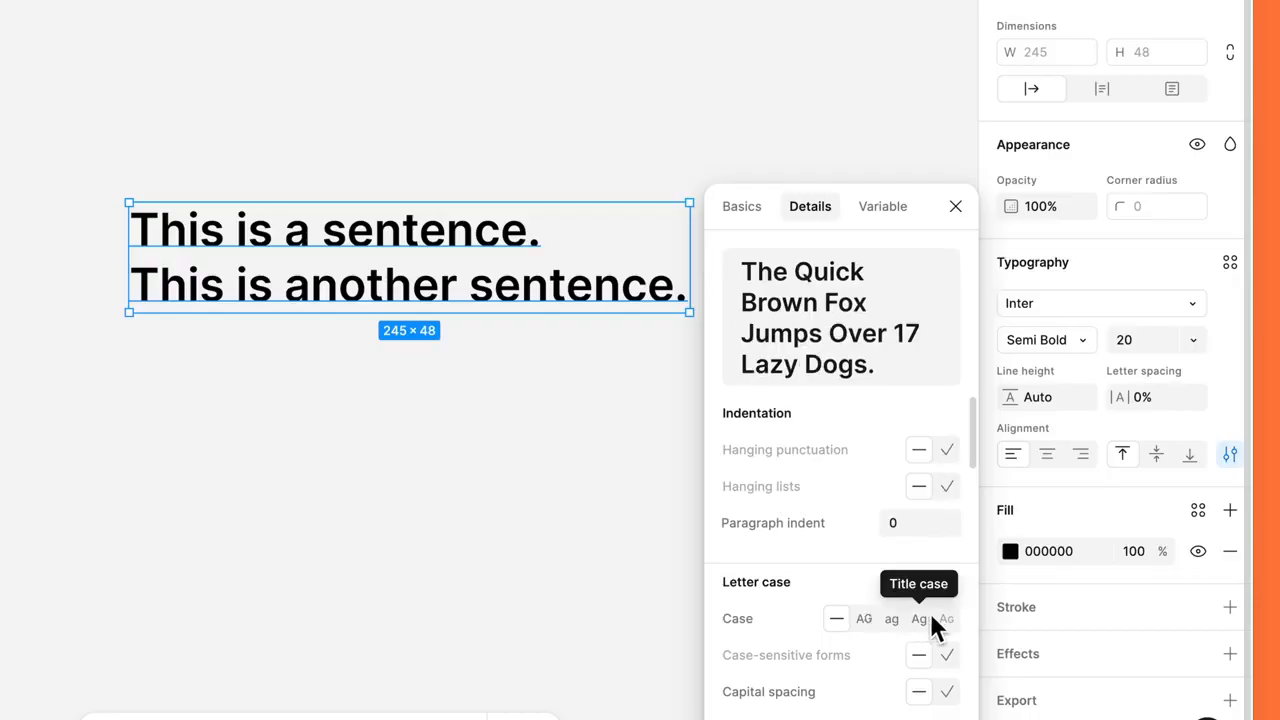
{"action": "left_click", "coordinate": [955, 208]}
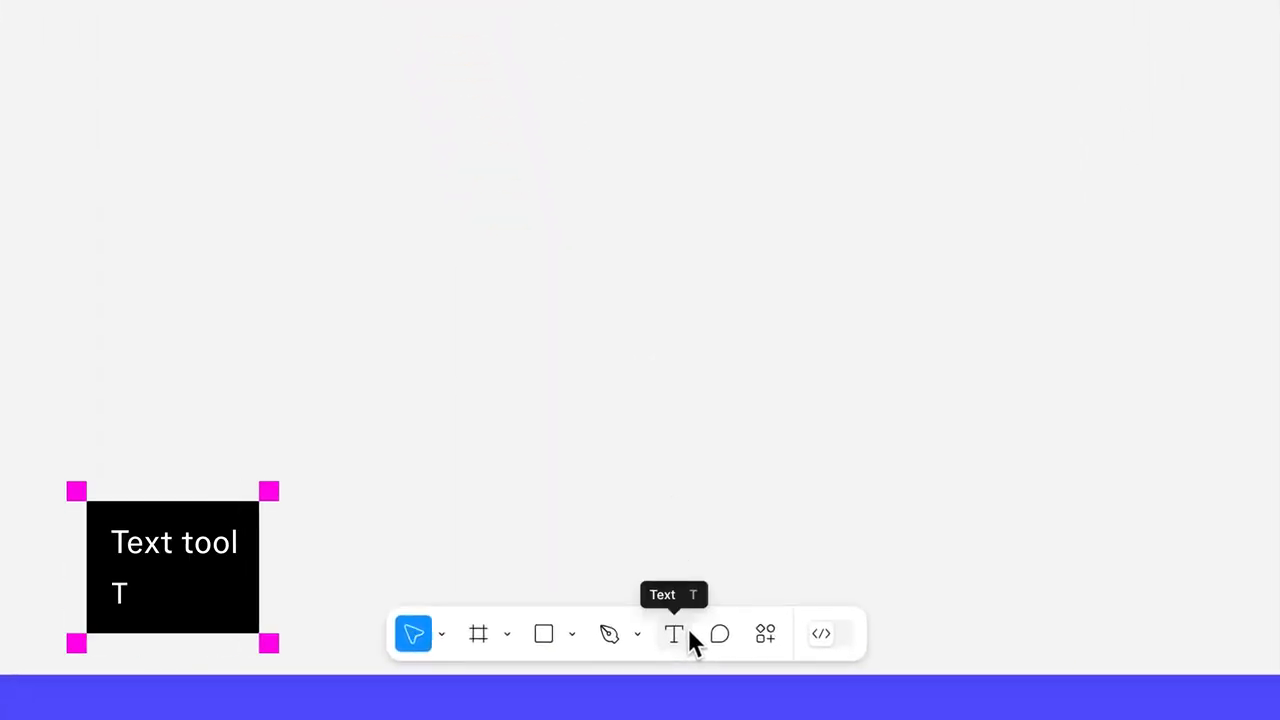
Add a text layer below the portrait with a "Hi, I'm" greeting that gives the person's full name and ends with an exclamation mark.
{"action": "left_click", "coordinate": [689, 631]}
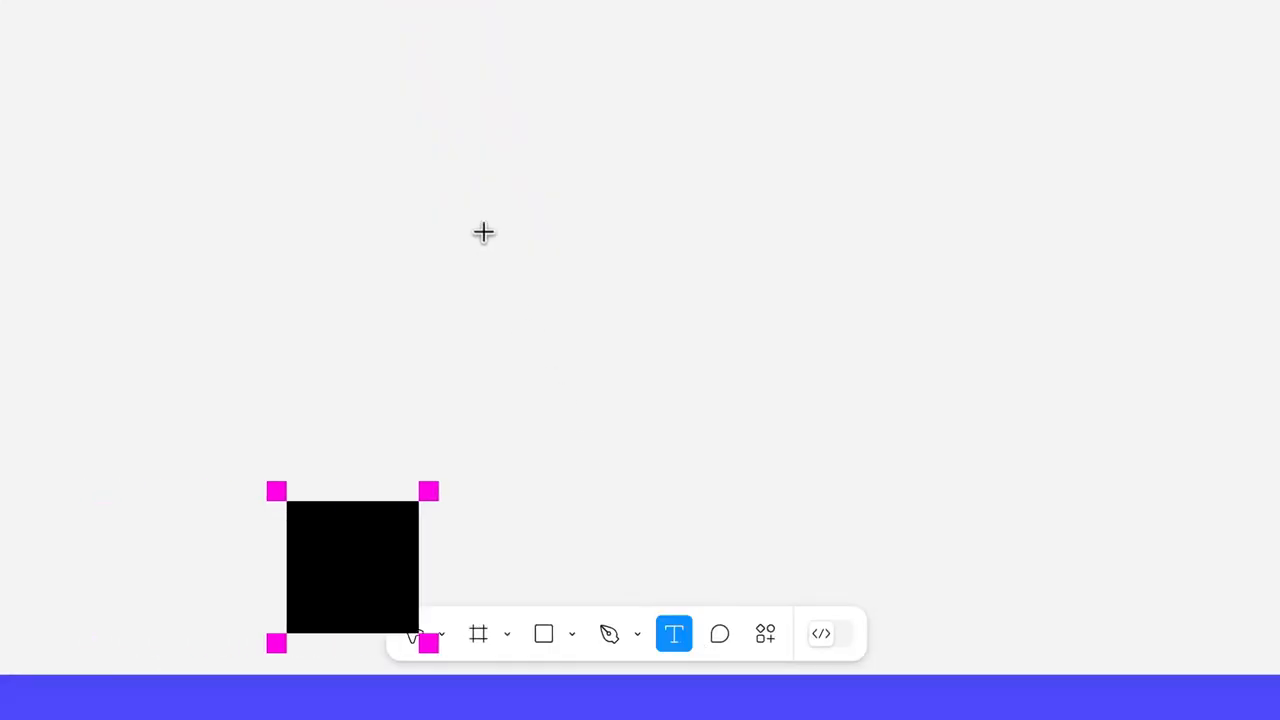
{"action": "left_click", "coordinate": [457, 115]}
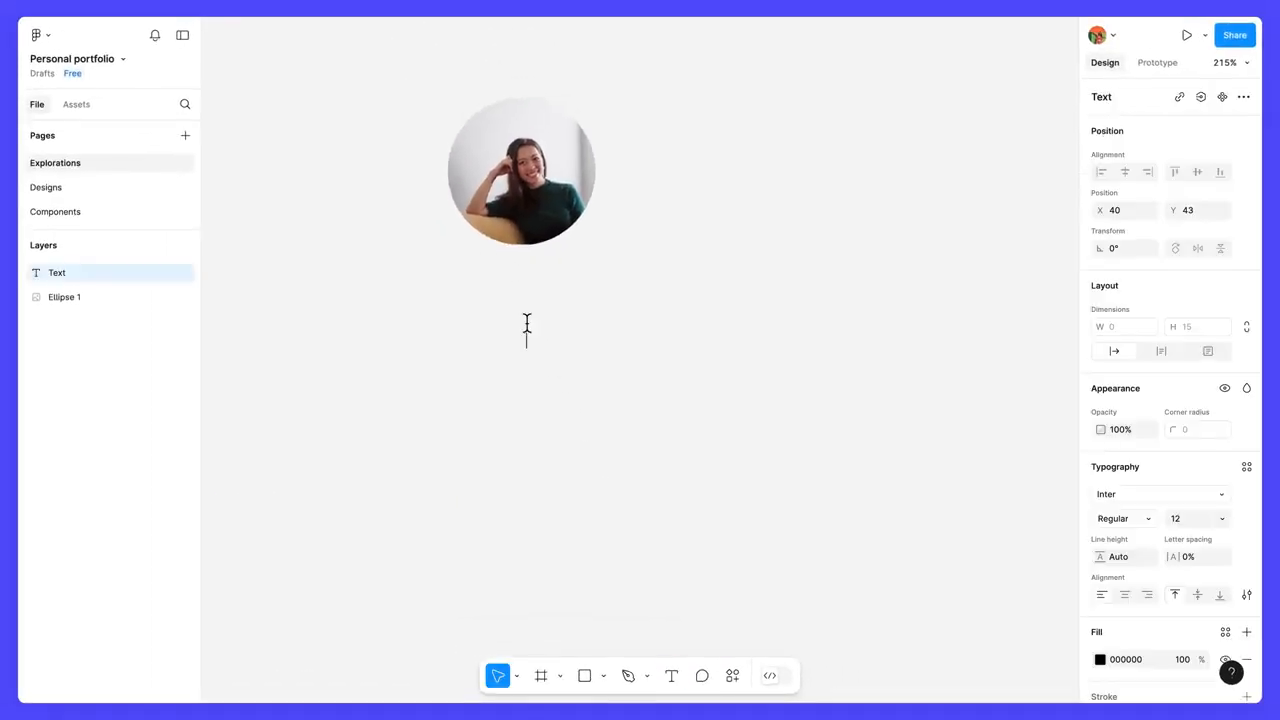
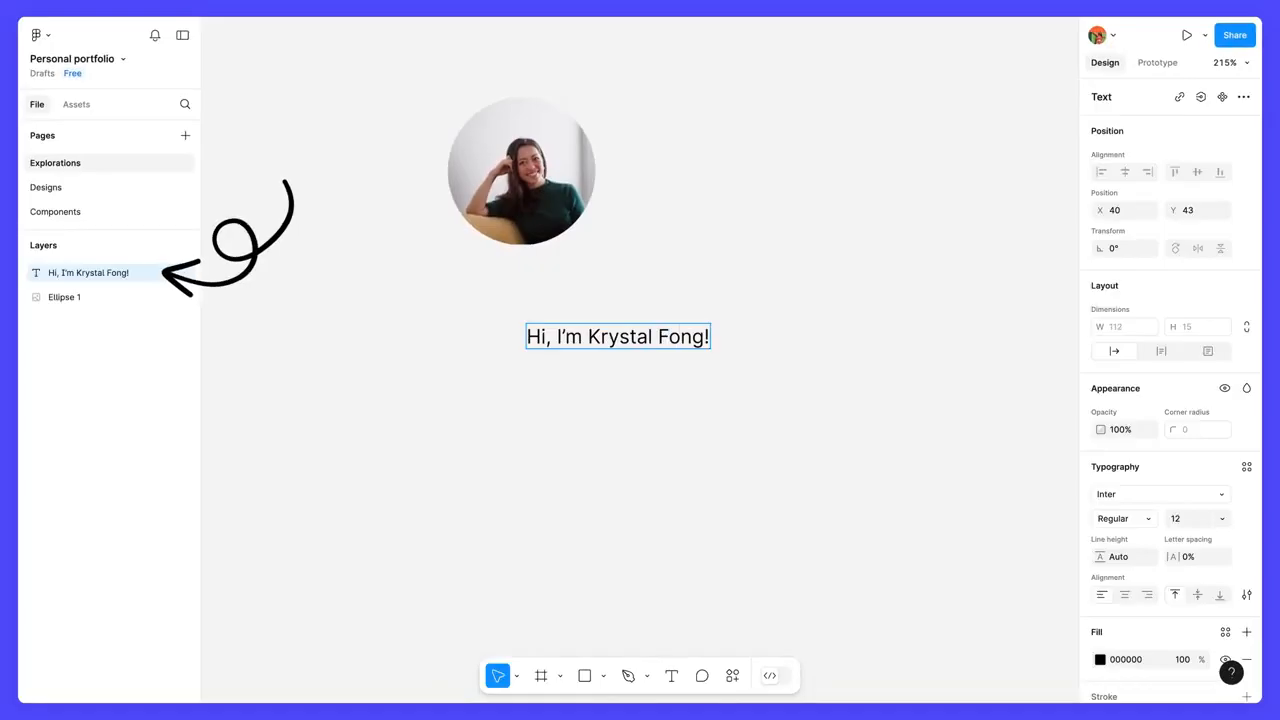
Delete the surname and exclamation mark from the greeting, re-enter them, and finish editing the text layer.
{"action": "key", "text": "BackSpace"}
{"action": "key", "text": "BackSpace"}
{"action": "key", "text": "BackSpace"}
{"action": "key", "text": "BackSpace"}
{"action": "key", "text": "BackSpace"}
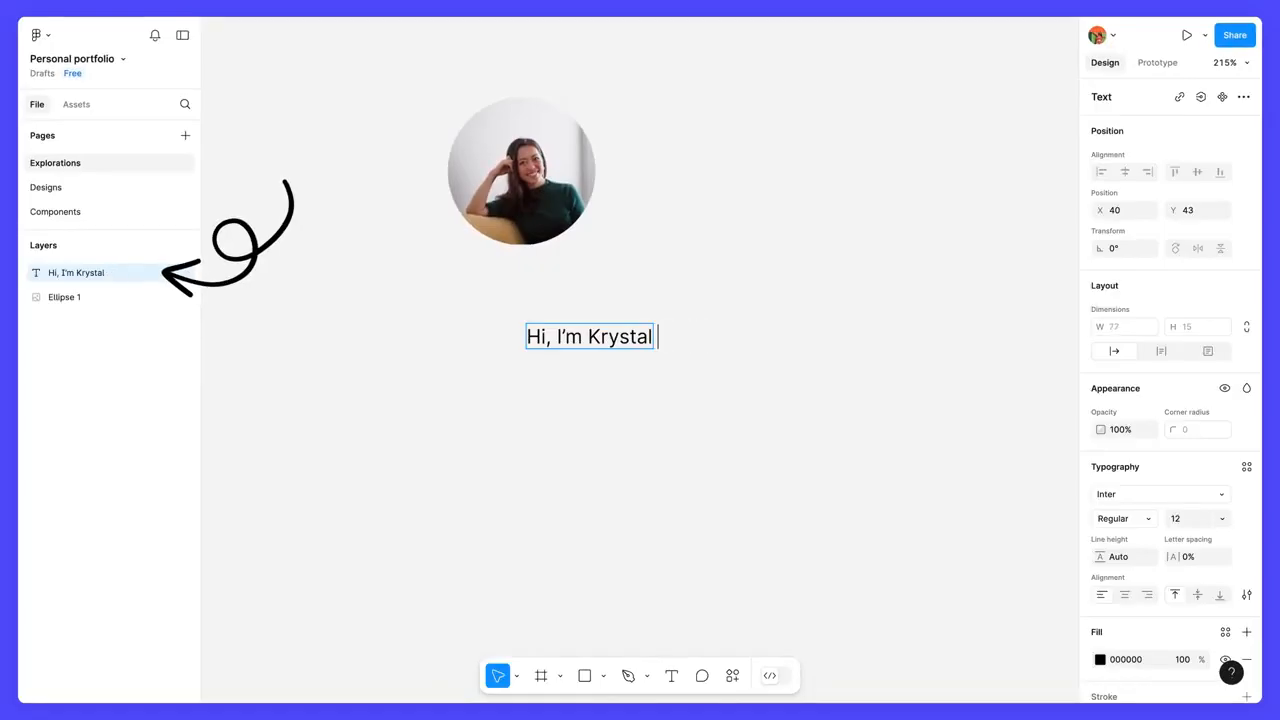
{"action": "type", "text": "Fong!"}
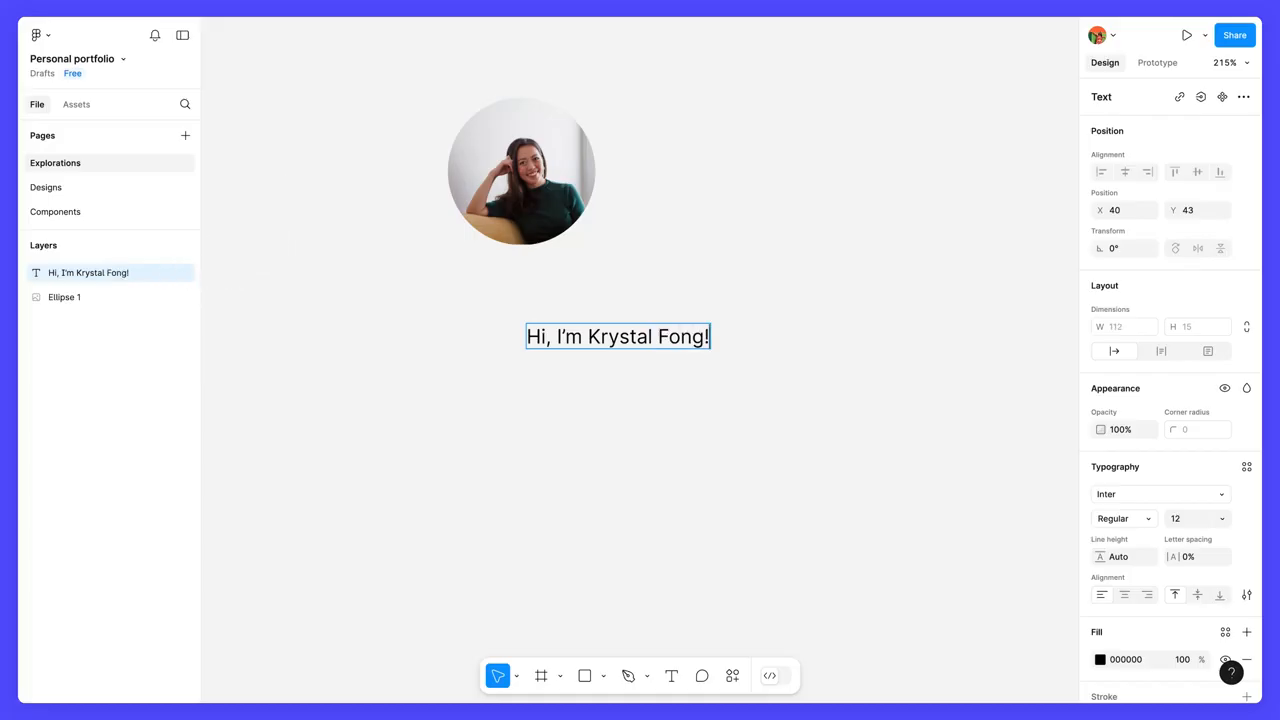
{"action": "key", "text": "Escape"}
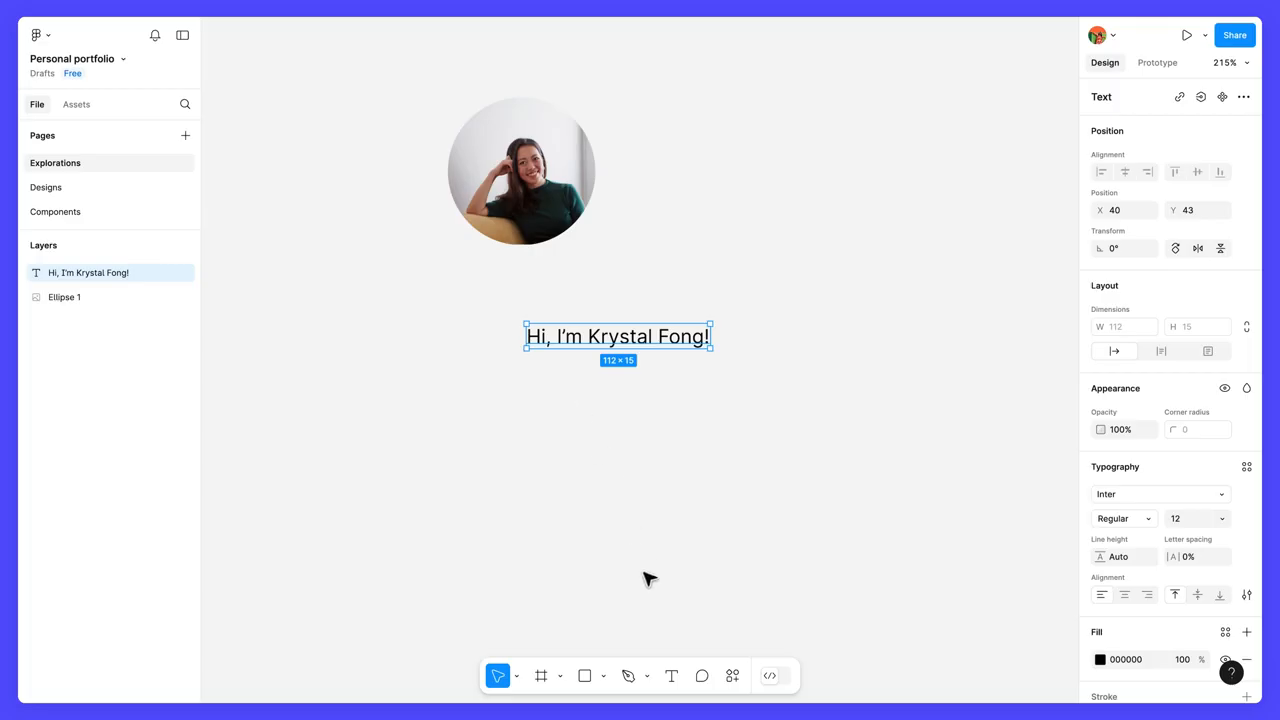
Draw a fixed-size text box about 318 × 144 below the greeting.
{"action": "left_click", "coordinate": [672, 676]}
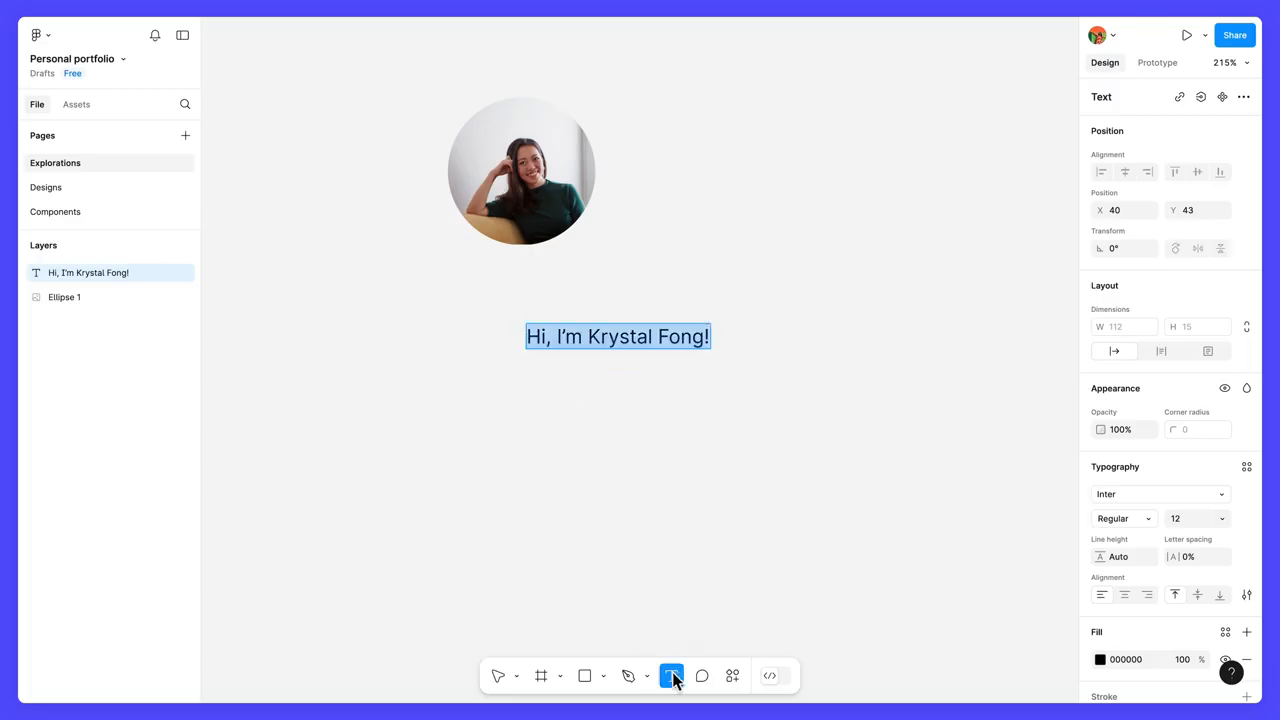
{"action": "left_click_drag", "start_coordinate": [494, 396], "coordinate": [1016, 631]}
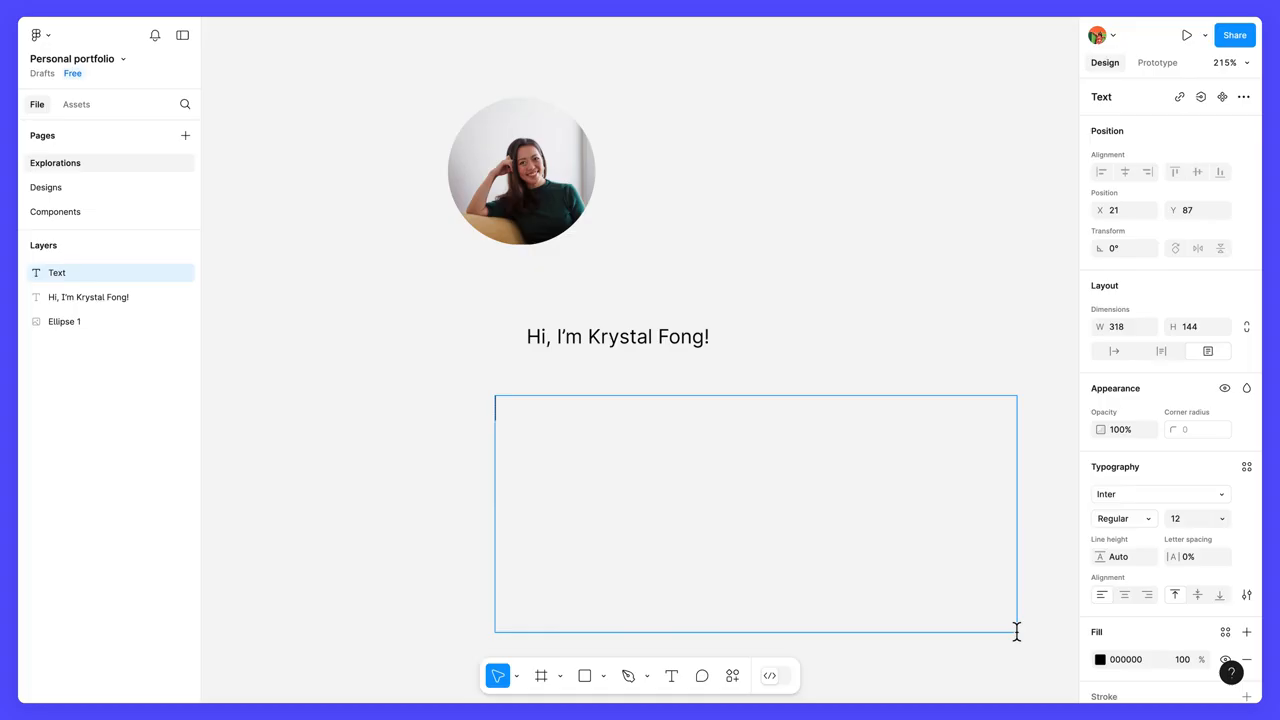
{"action": "scroll", "coordinate": [1016, 631], "scroll_direction": "down", "scroll_amount": 3}
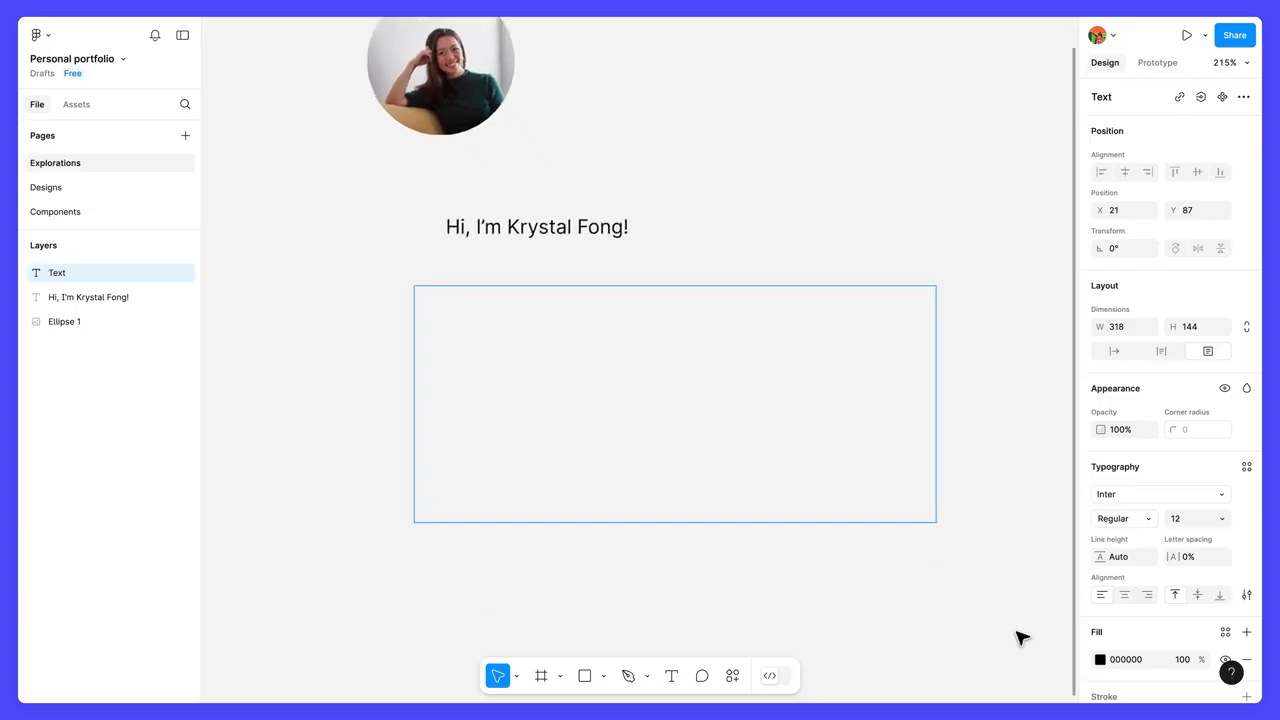
Enter a bio paragraph on being a multi-disciplinary Designer at Petma, passionate about collaborative design from brand to design systems, who creates sticker sets for FigJam.
{"action": "type", "text": "I'm a multi-disciplinary Designe"}
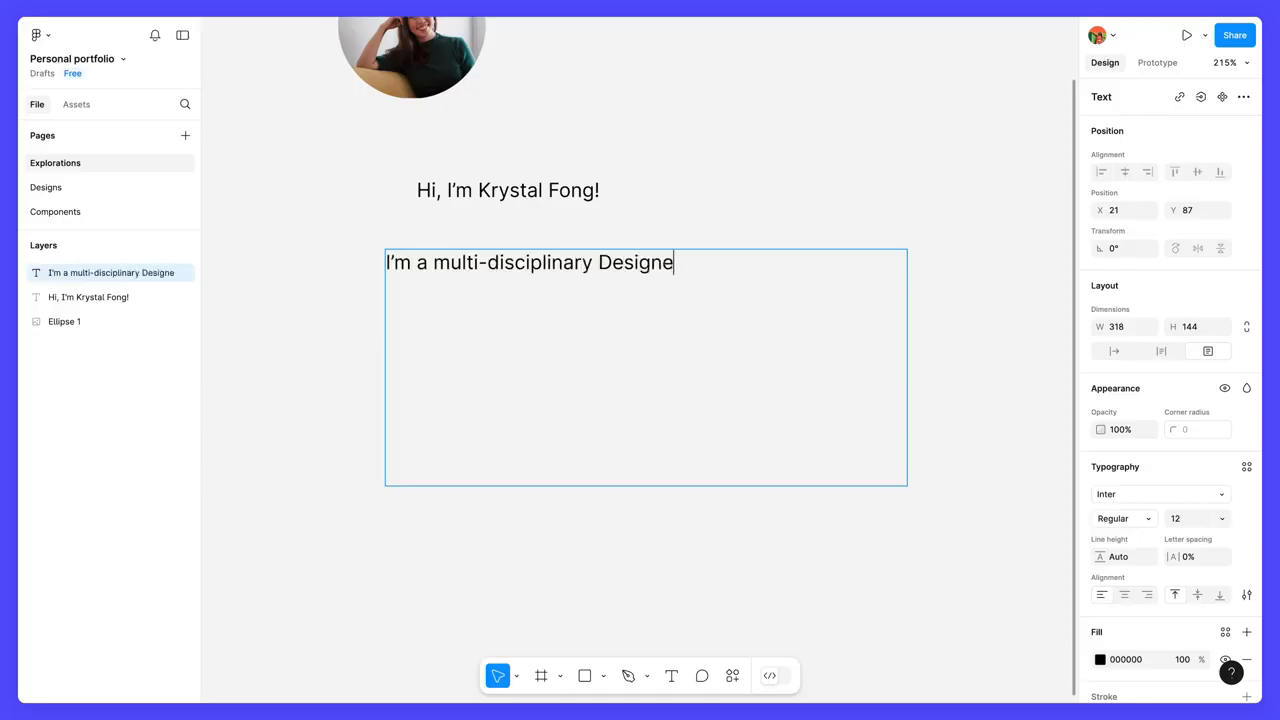
{"action": "type", "text": "r at Petma. I'm passionate about collaborative desig"}
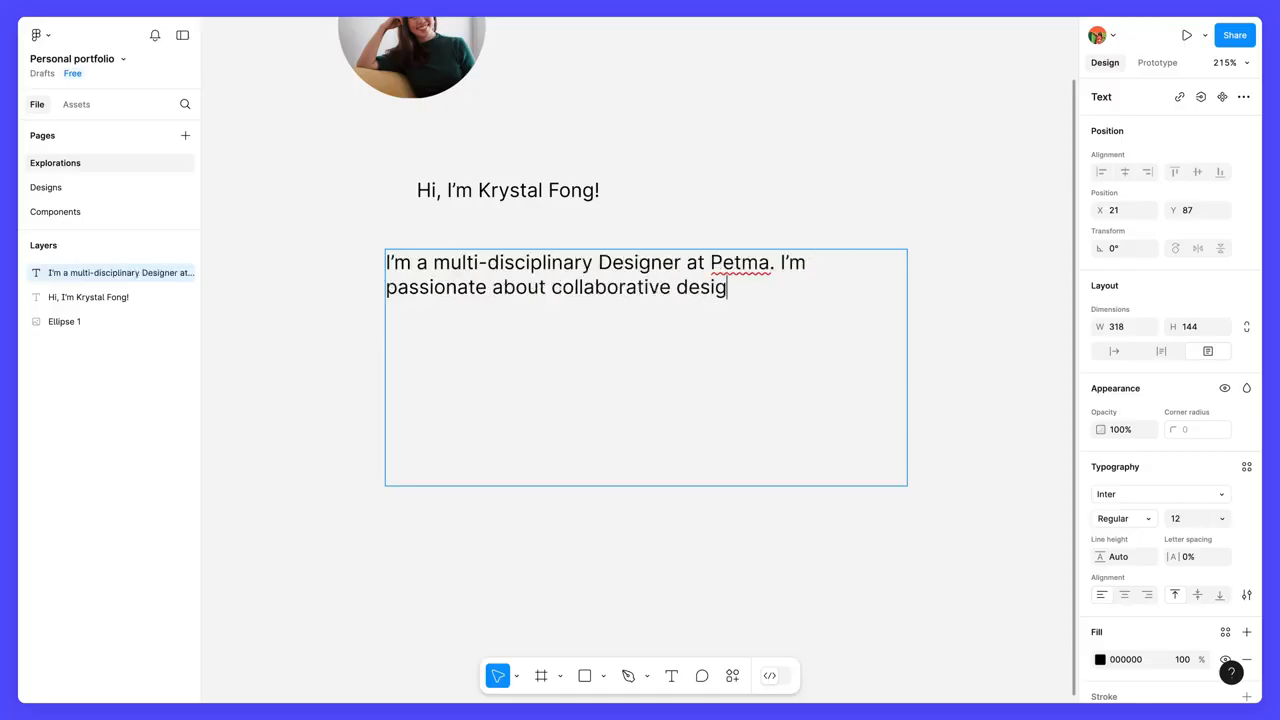
{"action": "type", "text": "n, specializing in everything from brand and concep"}
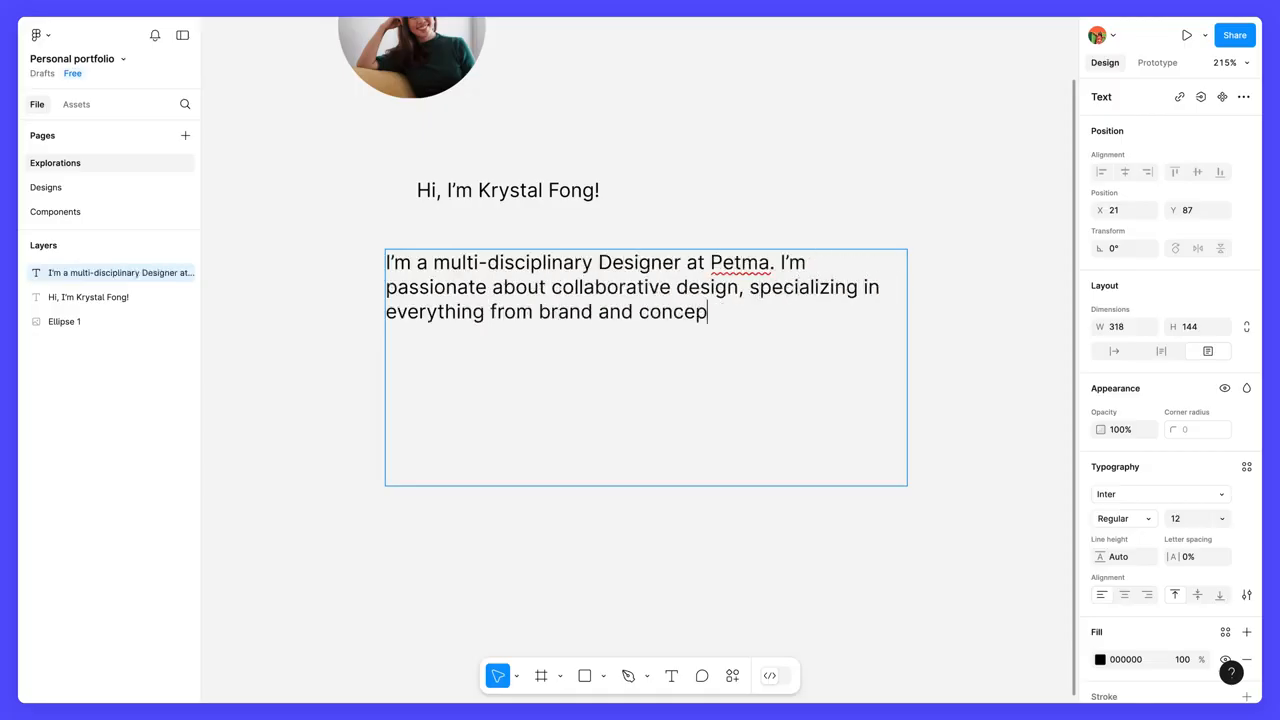
{"action": "type", "text": "tual design to product design and design systems. When I'm not working, I love to create cute sticker sets for FigJam."}
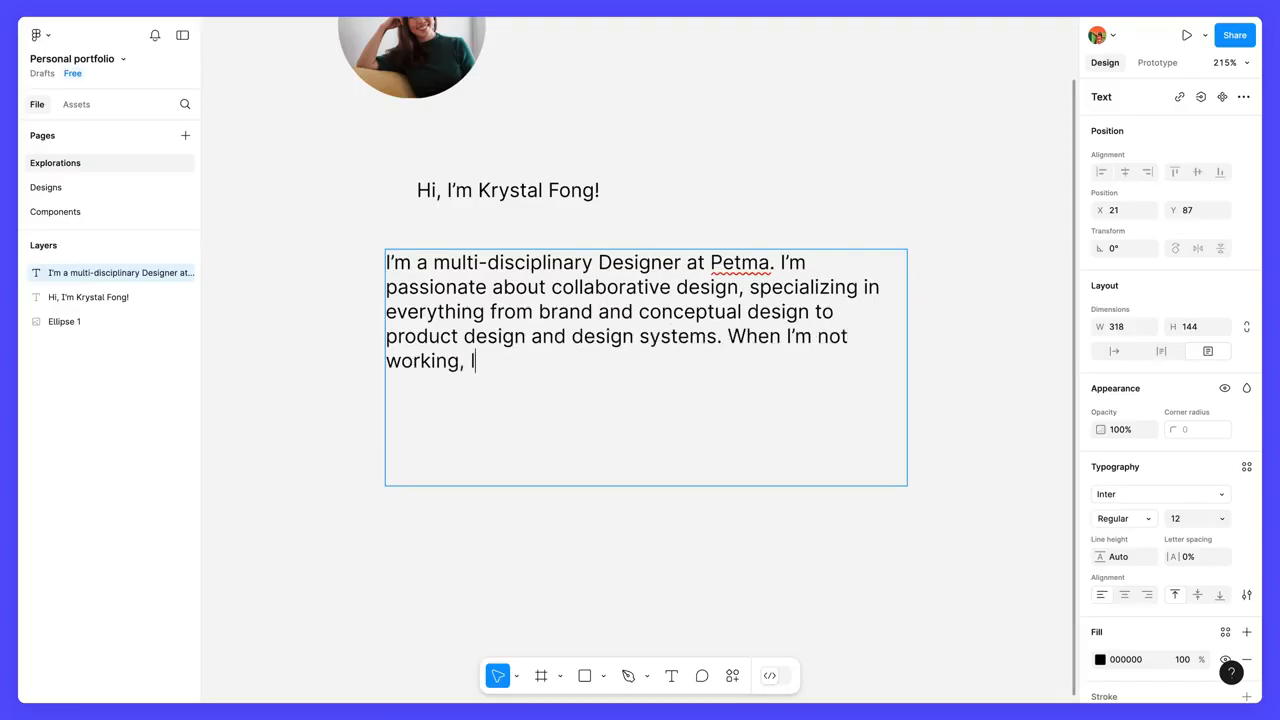
Add a new line to the bio: "I've previously worked in-house at Habitz and ACME, and with numerous clients as Design Strategist.".
{"action": "key", "text": "Return"}
{"action": "type", "text": "I've previously worked in-house at Habitz and ACME, an"}
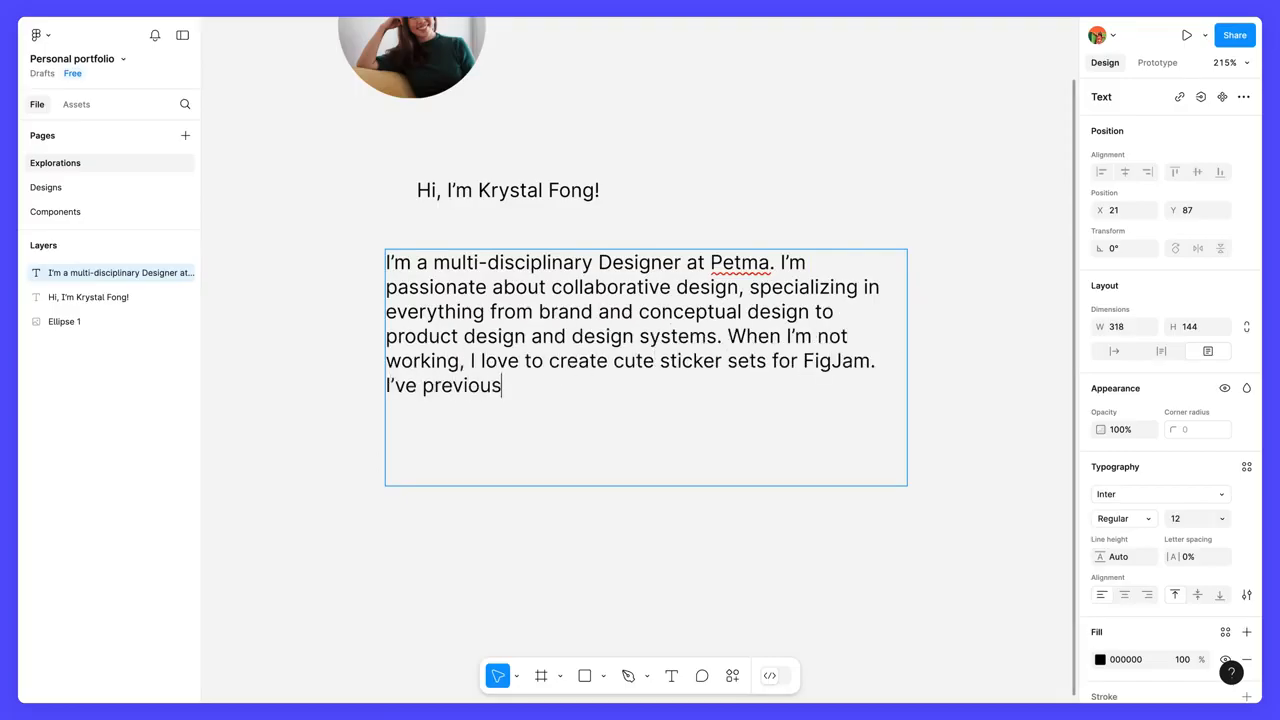
{"action": "type", "text": "d with numerous clients as Design Strateg"}
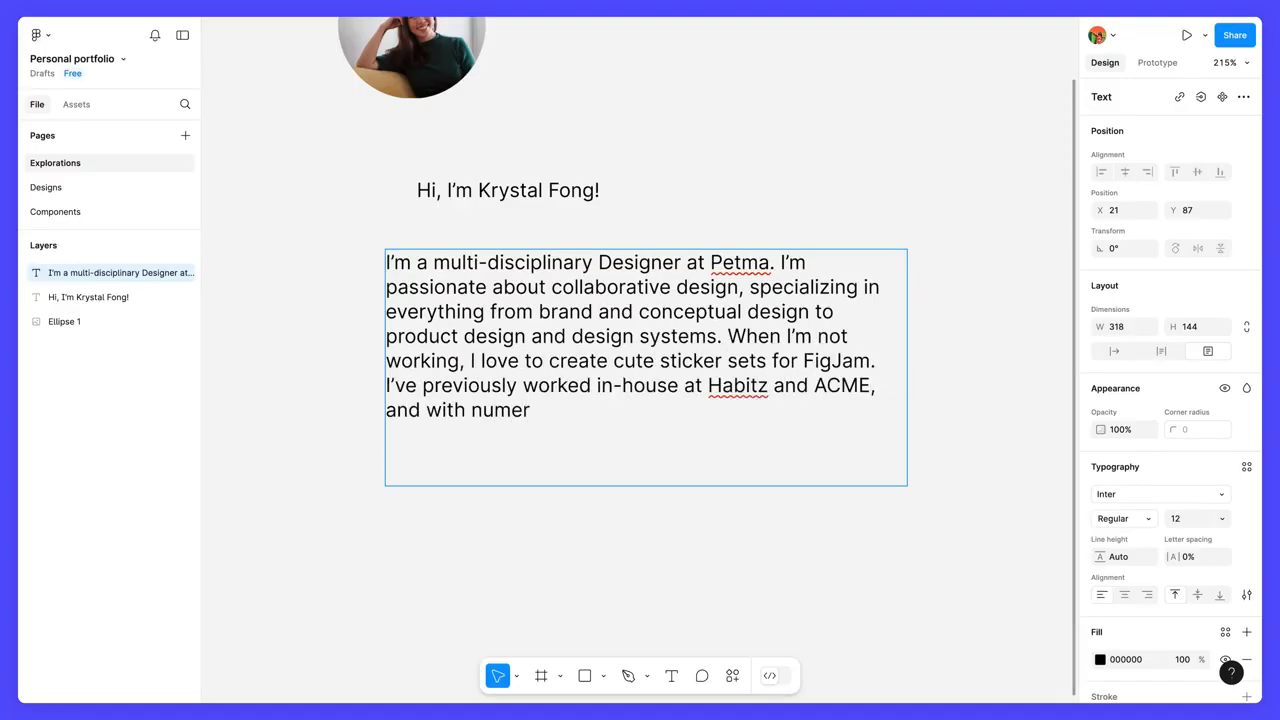
{"action": "type", "text": "ist."}
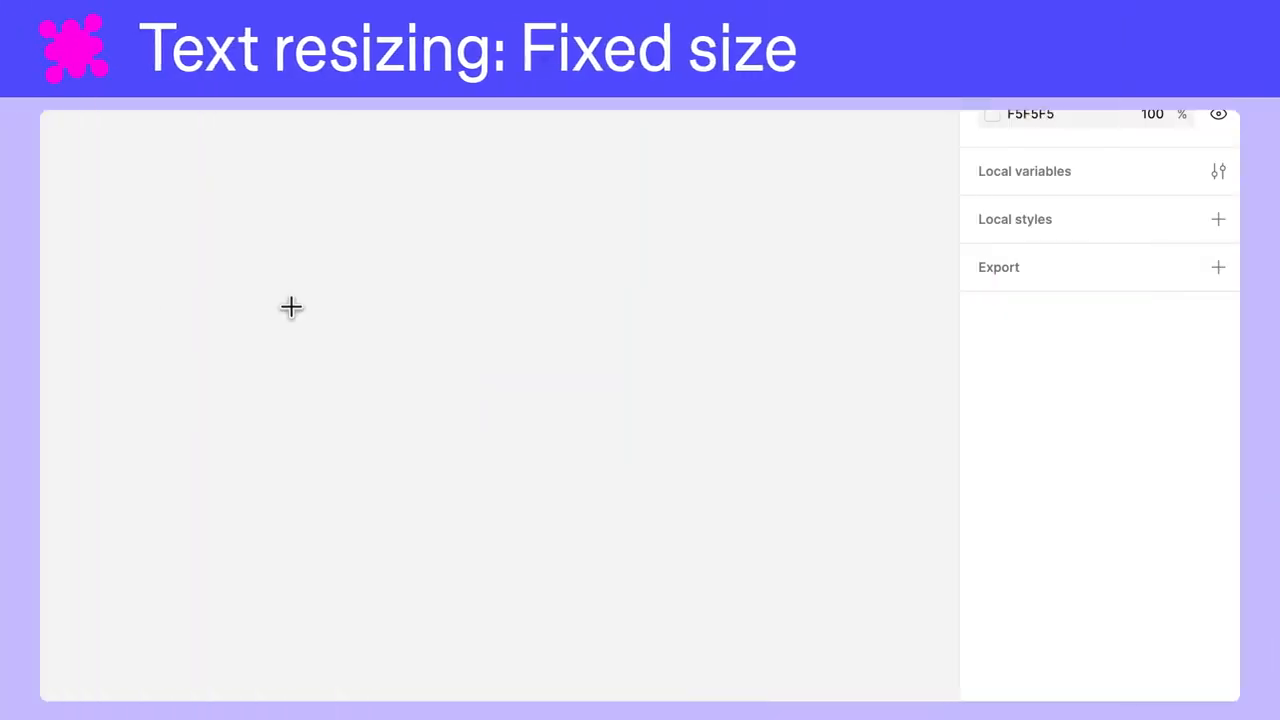
Create a fixed-size text box about 127 × 93 containing "This is a text layer. This is a text layer with a lot of text".
{"action": "left_click_drag", "start_coordinate": [291, 307], "coordinate": [586, 520]}
{"action": "type", "text": "This is"}
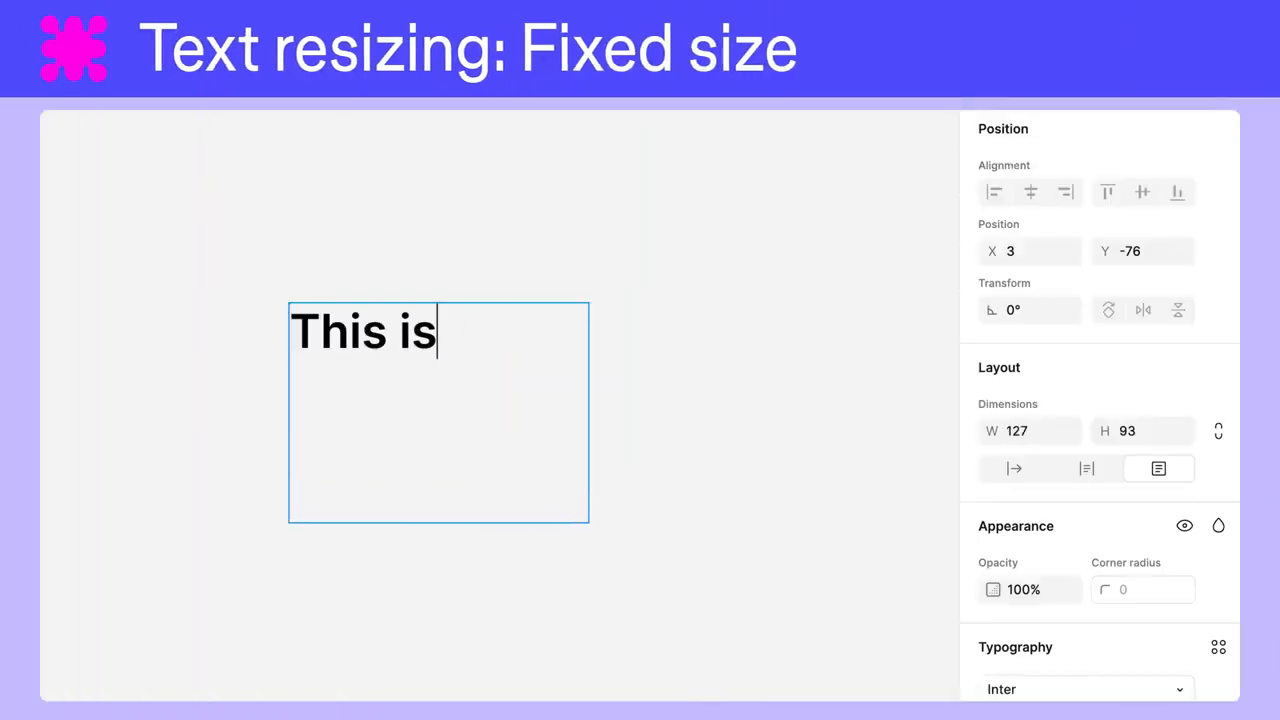
{"action": "type", "text": " a text layer."}
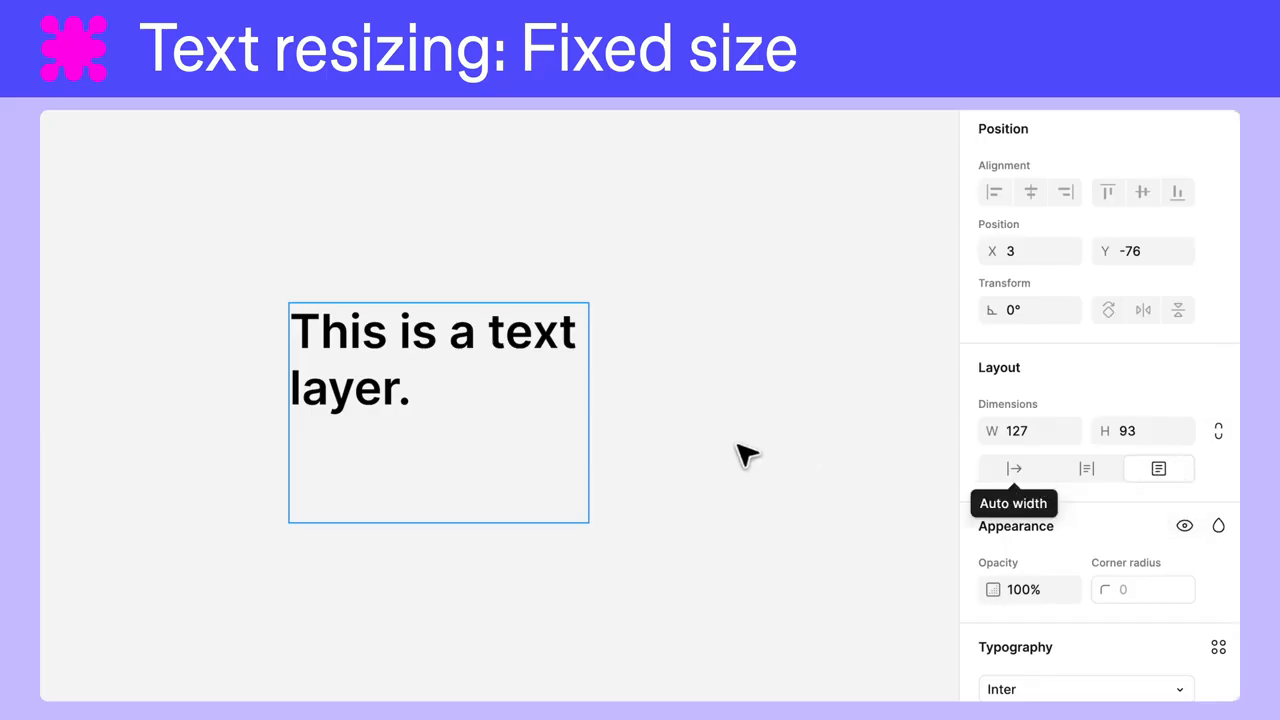
{"action": "type", "text": "This is a text layer with a lot of text"}
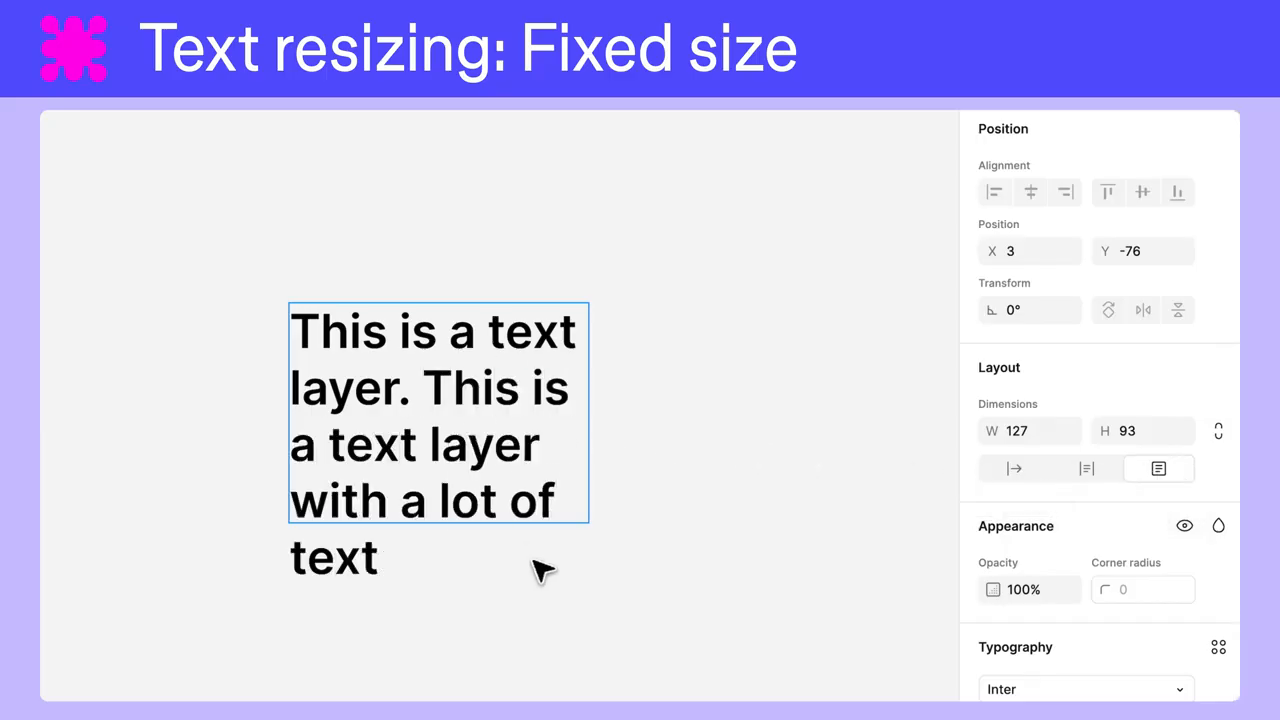
{"action": "key", "text": "Escape"}
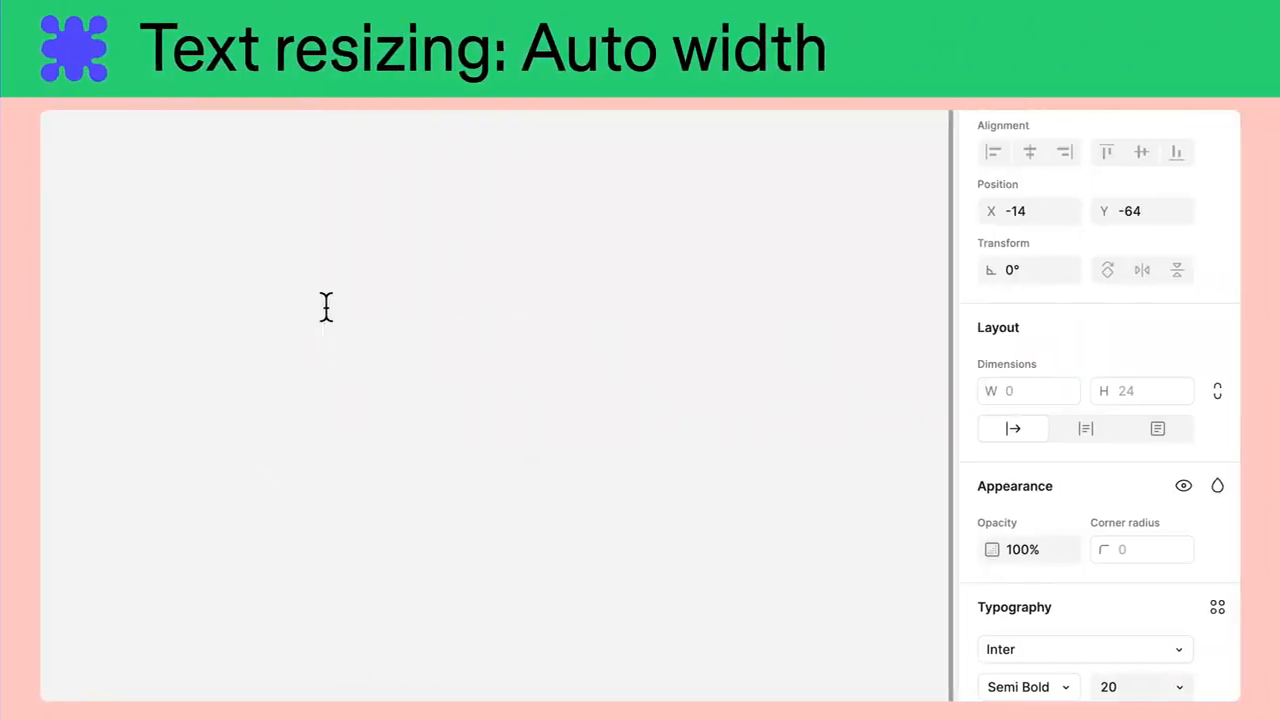
Create an auto-width text layer on the empty canvas reading "this is a text layer.".
{"action": "left_click", "coordinate": [326, 306]}
{"action": "type", "text": "this "}
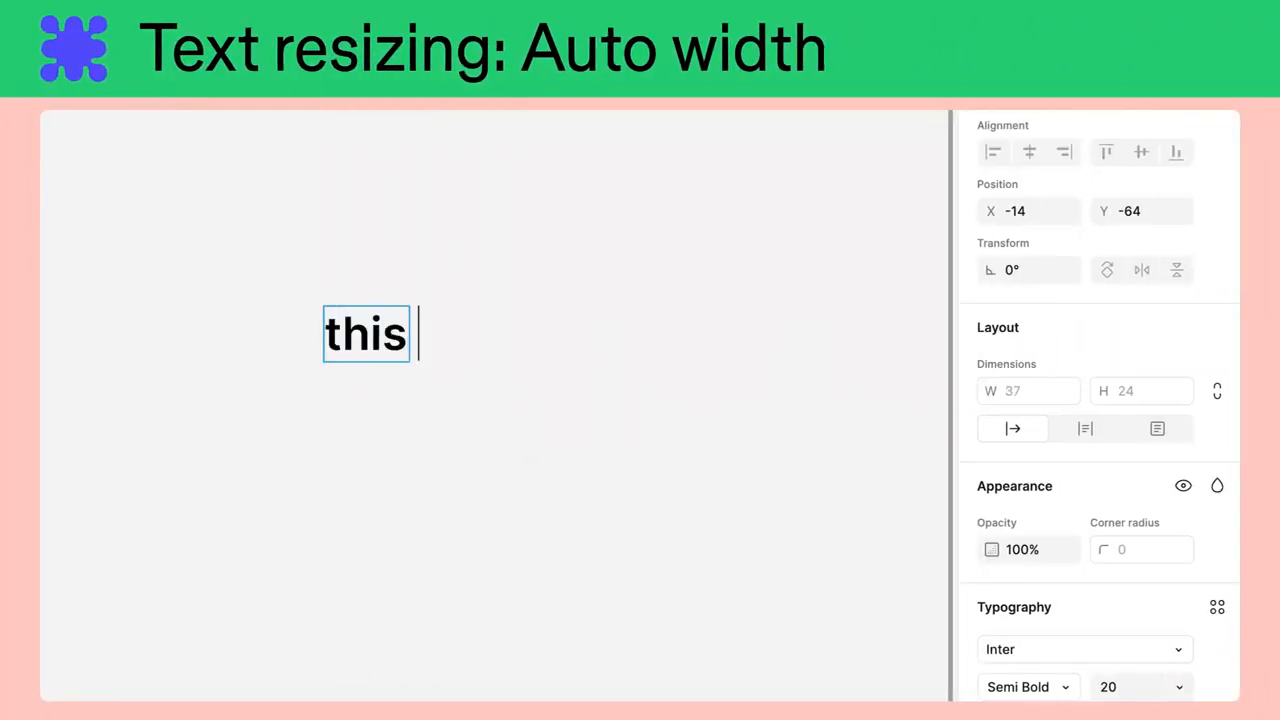
{"action": "type", "text": "is a text layer."}
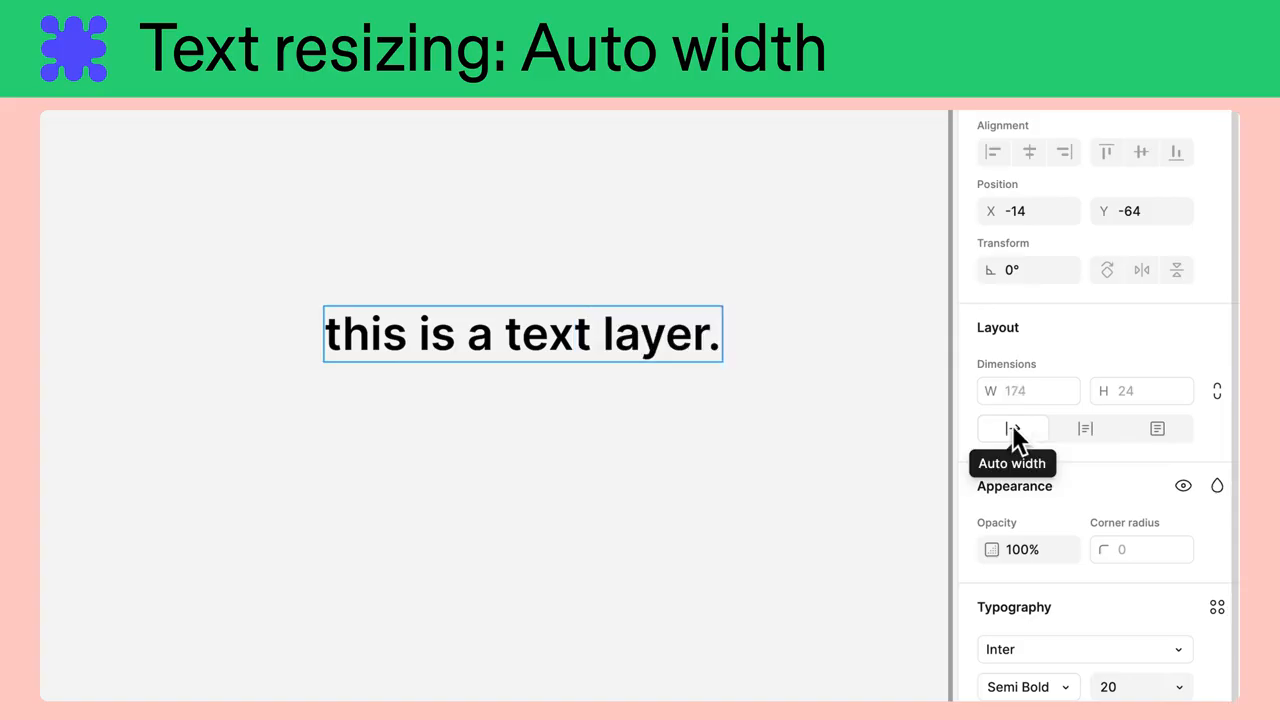
Shorten the auto-width text layer to "this is a".
{"action": "key", "text": "BackSpace"}
{"action": "key", "text": "BackSpace"}
{"action": "key", "text": "BackSpace"}
{"action": "key", "text": "BackSpace"}
{"action": "key", "text": "BackSpace"}
{"action": "key", "text": "BackSpace"}
{"action": "key", "text": "BackSpace"}
{"action": "key", "text": "BackSpace"}
{"action": "key", "text": "BackSpace"}
{"action": "key", "text": "BackSpace"}
{"action": "key", "text": "BackSpace"}
{"action": "key", "text": "BackSpace"}
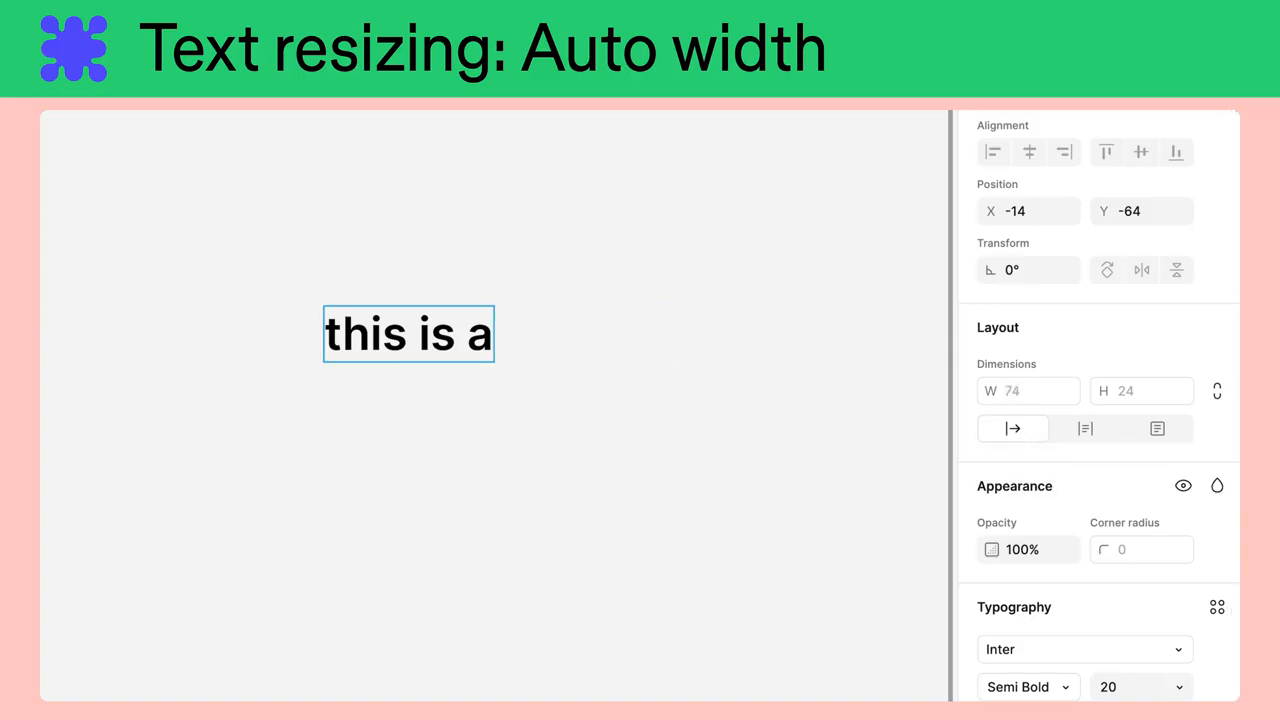
Extend the auto-width text layer to read "this is a longer text layer.".
{"action": "type", "text": "longer text"}
{"action": "type", "text": " layer."}
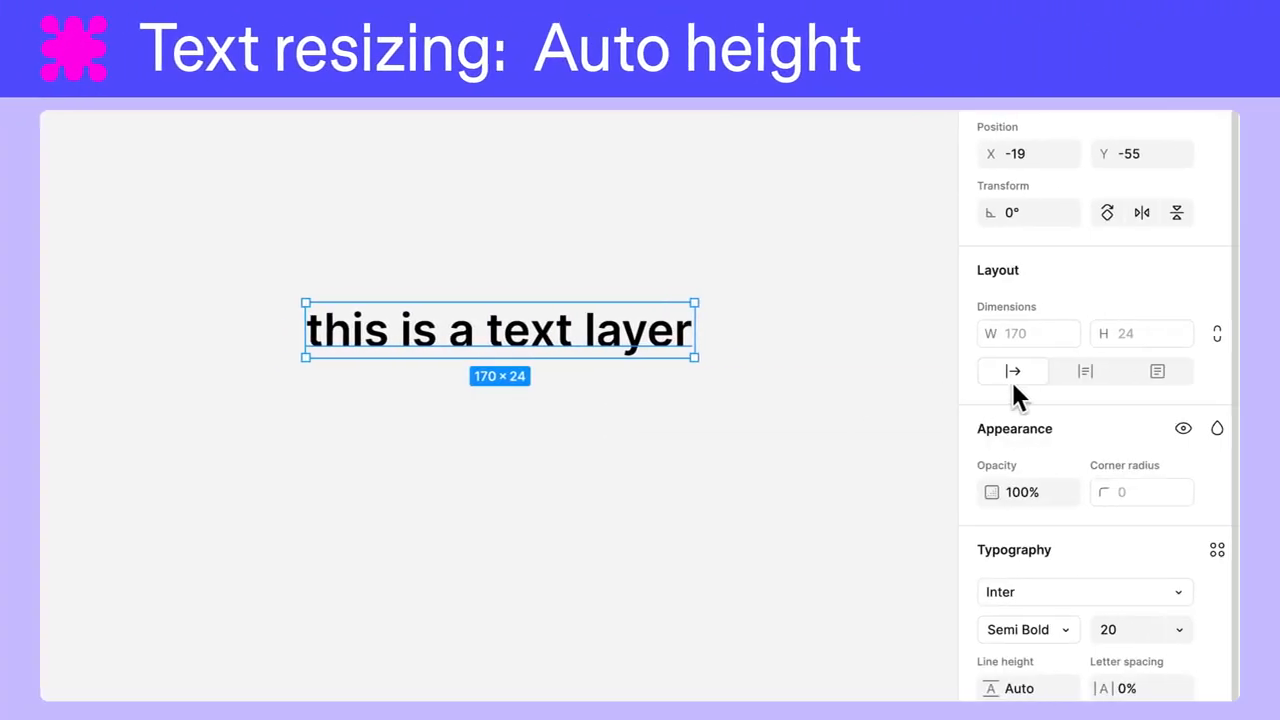
Switch the text layer to auto height and change its wording to "this is a longer text layer with its resizing set to auto height".
{"action": "left_click", "coordinate": [1100, 382]}
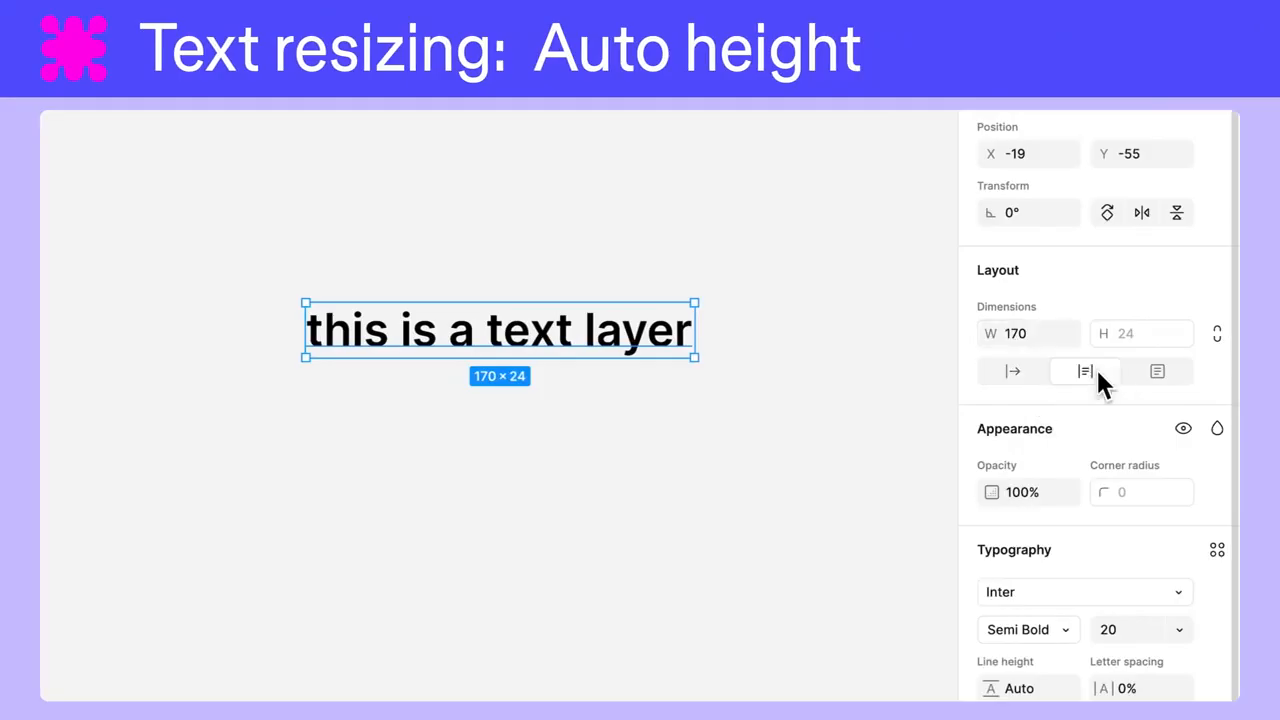
{"action": "double_click", "coordinate": [680, 331]}
{"action": "key", "text": "Right"}
{"action": "key", "text": "BackSpace"}
{"action": "key", "text": "BackSpace"}
{"action": "key", "text": "BackSpace"}
{"action": "key", "text": "BackSpace"}
{"action": "key", "text": "BackSpace"}
{"action": "key", "text": "BackSpace"}
{"action": "key", "text": "BackSpace"}
{"action": "key", "text": "BackSpace"}
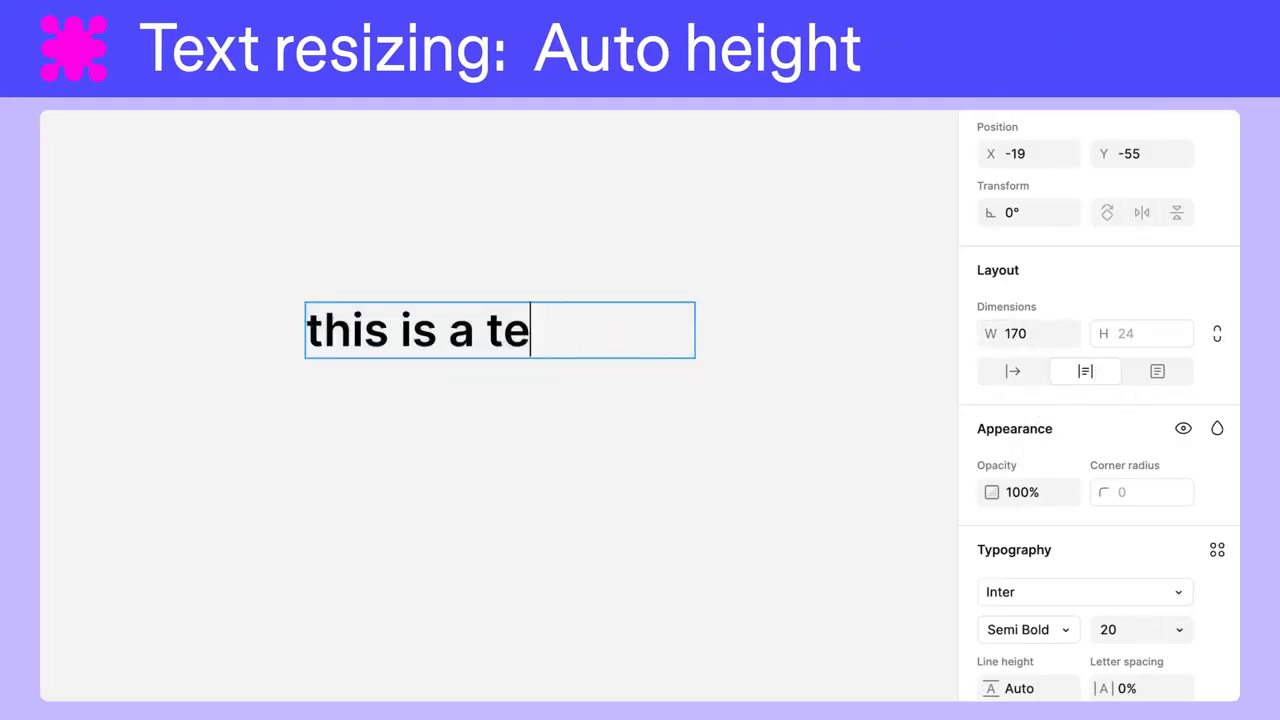
{"action": "key", "text": "BackSpace"}
{"action": "key", "text": "BackSpace"}
{"action": "type", "text": "longer text layer with it"}
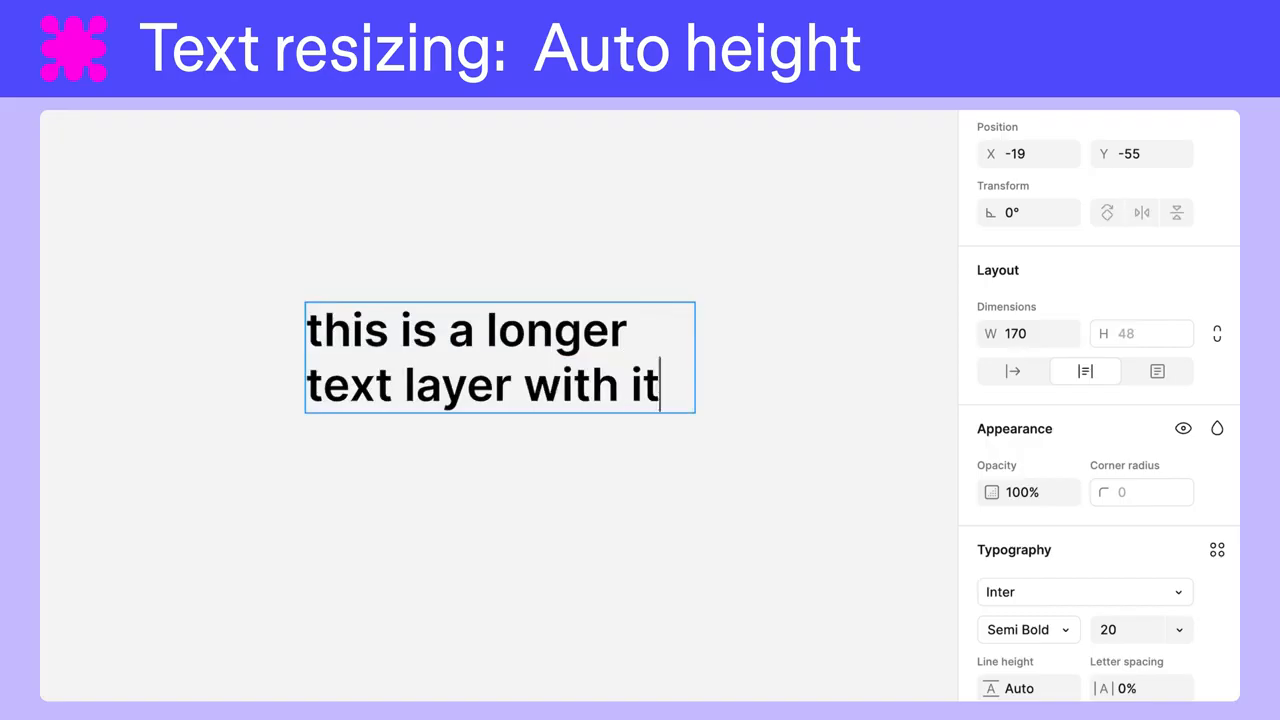
{"action": "type", "text": "s resizing set to auto height"}
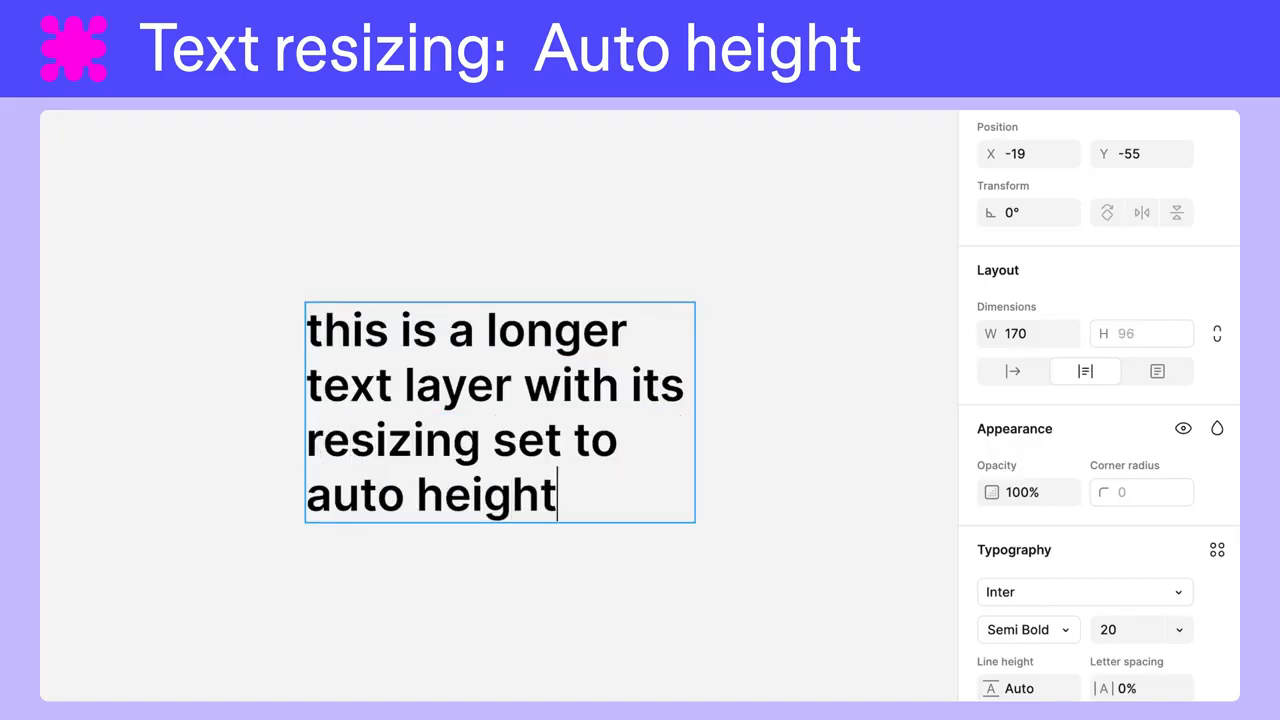
Shorten the auto-height text to "this is a longer text layer".
{"action": "key", "text": "BackSpace"}
{"action": "key", "text": "BackSpace"}
{"action": "key", "text": "BackSpace"}
{"action": "key", "text": "BackSpace"}
{"action": "key", "text": "BackSpace"}
{"action": "key", "text": "BackSpace"}
{"action": "key", "text": "BackSpace"}
{"action": "key", "text": "BackSpace"}
{"action": "key", "text": "BackSpace"}
{"action": "key", "text": "BackSpace"}
{"action": "key", "text": "BackSpace"}
{"action": "key", "text": "BackSpace"}
{"action": "key", "text": "BackSpace"}
{"action": "key", "text": "BackSpace"}
{"action": "key", "text": "BackSpace"}
{"action": "key", "text": "BackSpace"}
{"action": "key", "text": "BackSpace"}
{"action": "key", "text": "BackSpace"}
{"action": "key", "text": "BackSpace"}
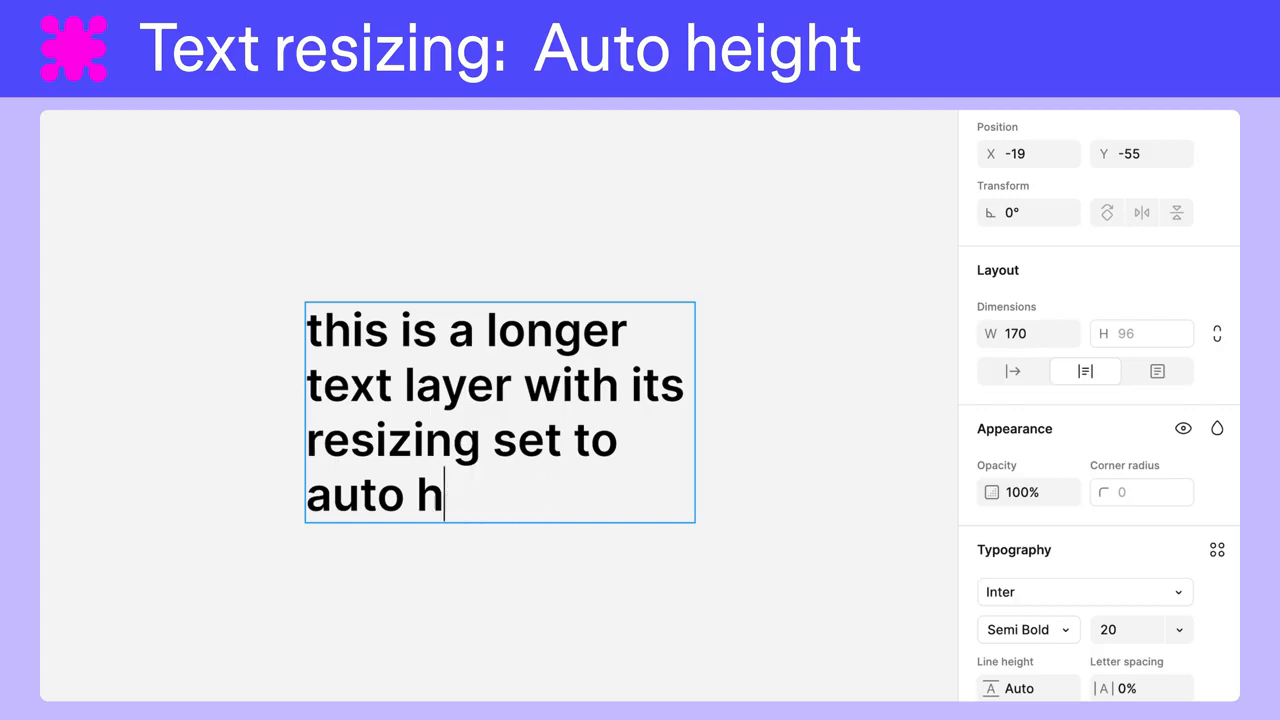
{"action": "key", "text": "BackSpace"}
{"action": "key", "text": "BackSpace"}
{"action": "key", "text": "BackSpace"}
{"action": "key", "text": "BackSpace"}
{"action": "key", "text": "BackSpace"}
{"action": "key", "text": "BackSpace"}
{"action": "key", "text": "BackSpace"}
{"action": "key", "text": "BackSpace"}
{"action": "key", "text": "BackSpace"}
{"action": "key", "text": "BackSpace"}
{"action": "key", "text": "BackSpace"}
{"action": "key", "text": "BackSpace"}
{"action": "key", "text": "BackSpace"}
{"action": "key", "text": "BackSpace"}
{"action": "key", "text": "BackSpace"}
{"action": "key", "text": "BackSpace"}
{"action": "key", "text": "BackSpace"}
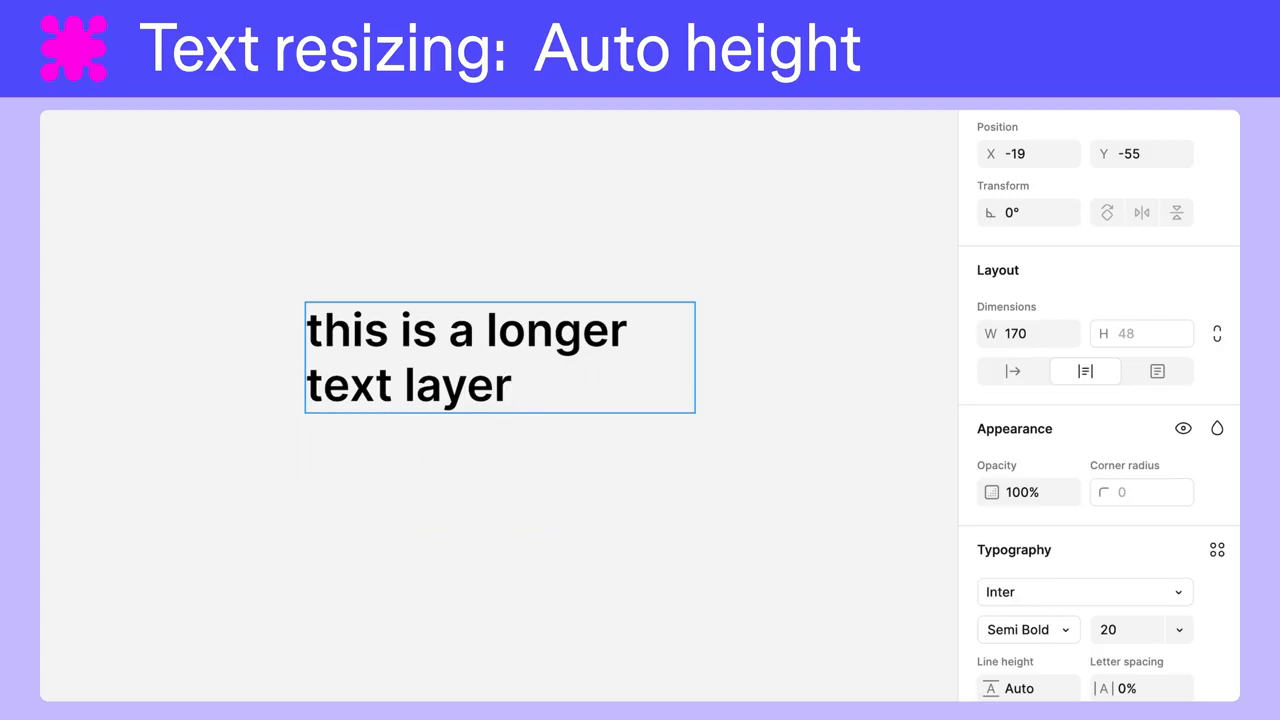
Set the auto-height text layer's width to 60, followed by 100.
{"action": "left_click", "coordinate": [1028, 335]}
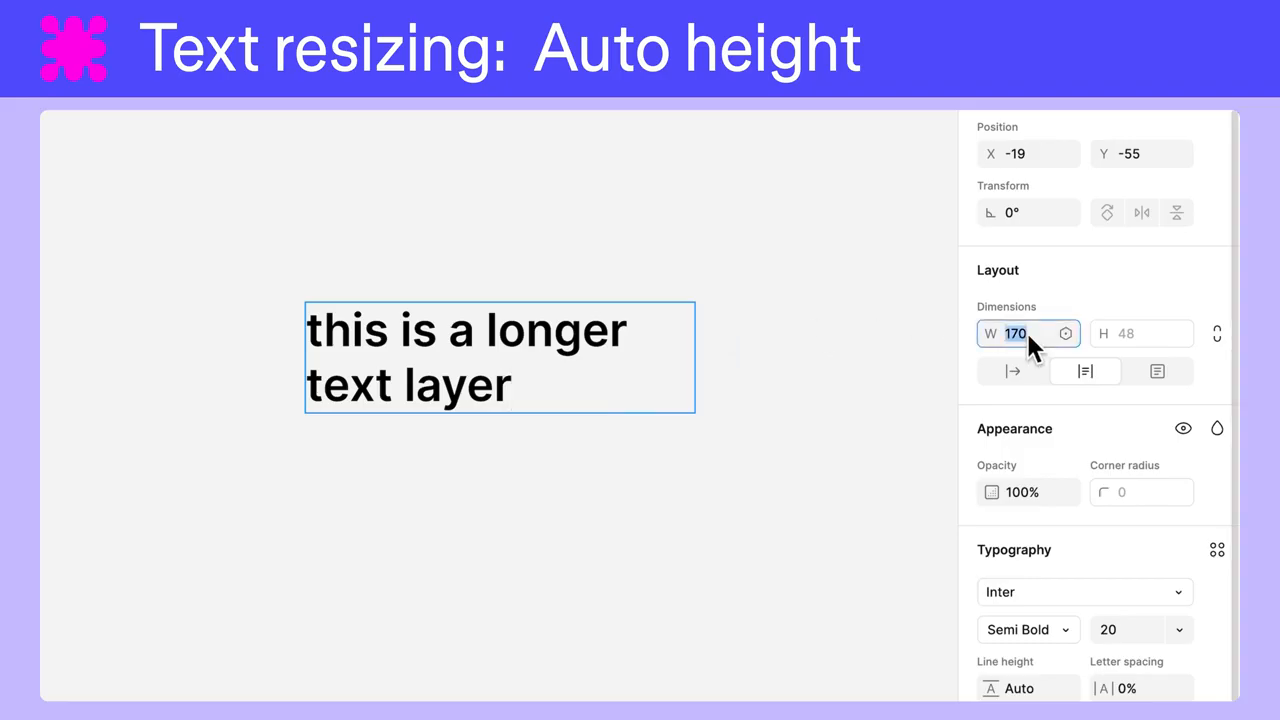
{"action": "type", "text": "60"}
{"action": "key", "text": "Return"}
{"action": "type", "text": "10"}
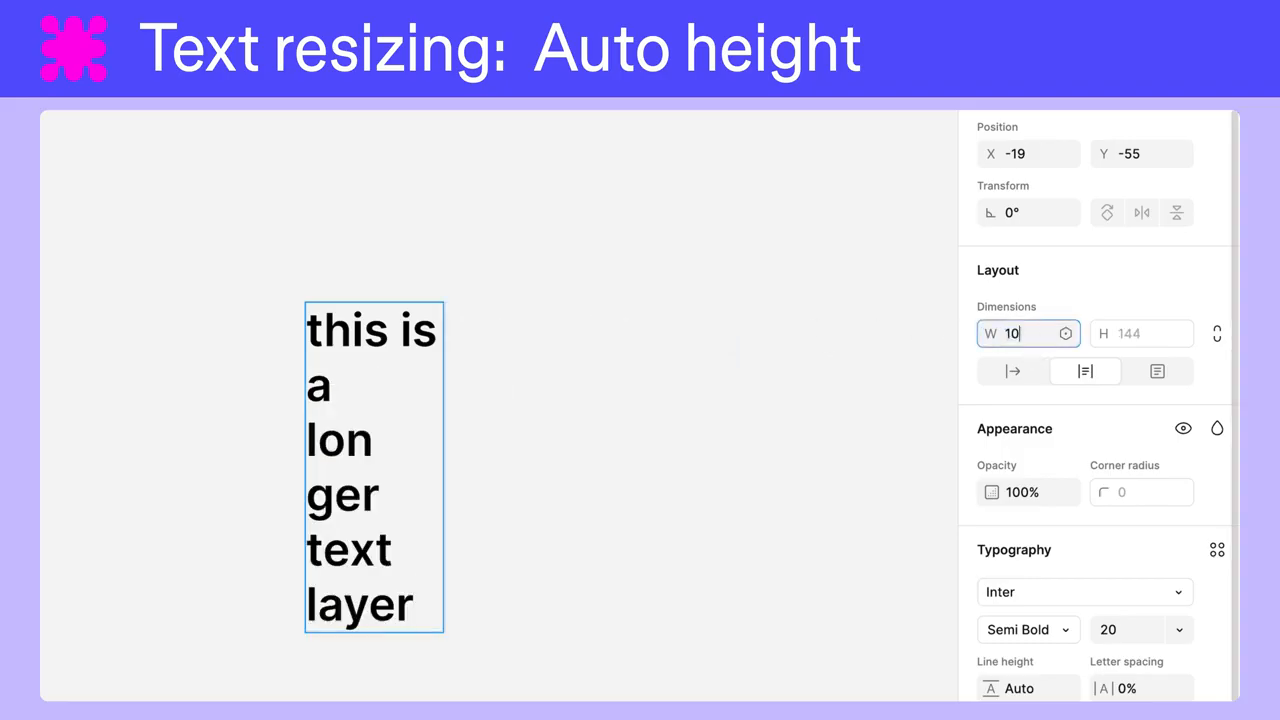
{"action": "type", "text": "0"}
{"action": "key", "text": "Return"}
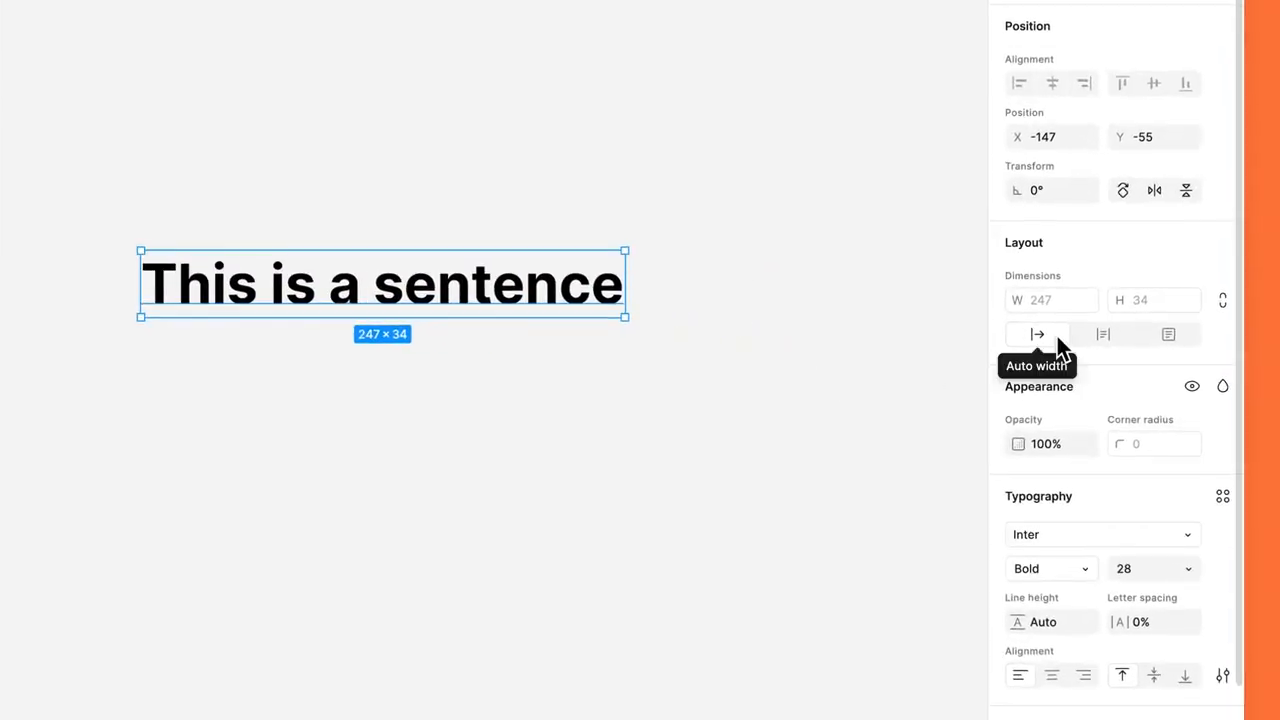
Insert "longer" before "sentence" in the auto-width text "This is a sentence".
{"action": "double_click", "coordinate": [386, 290]}
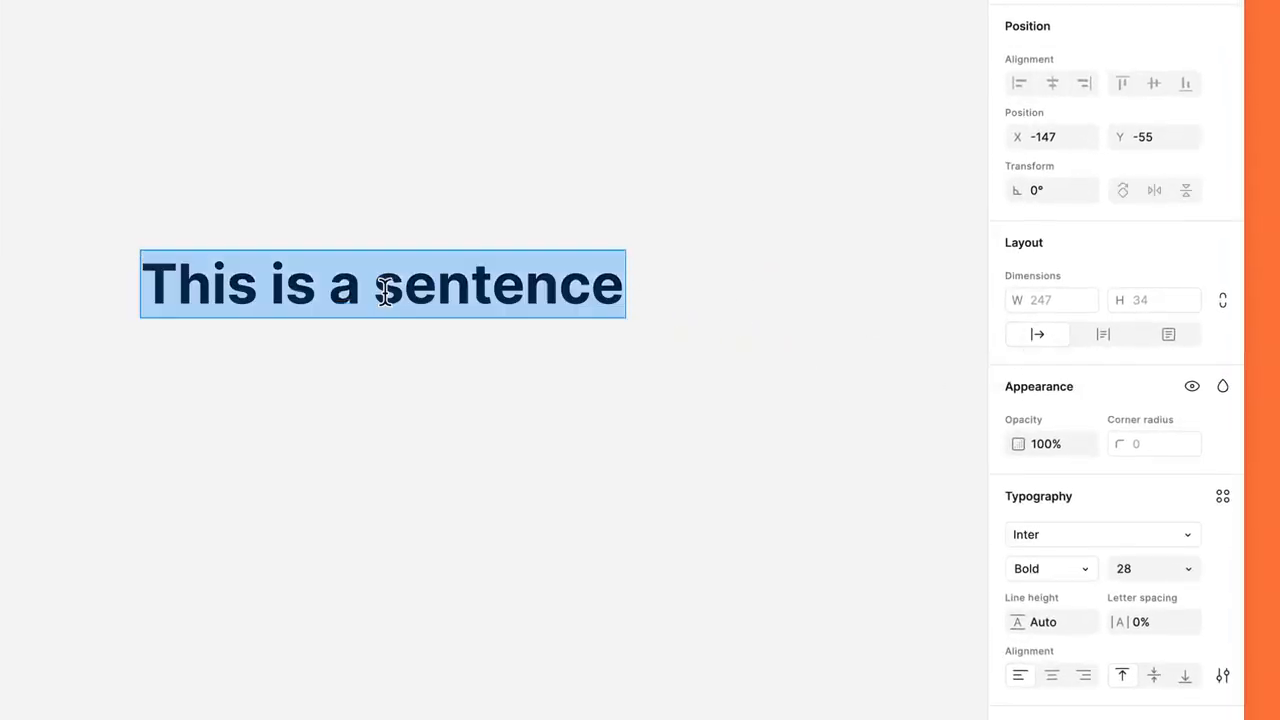
{"action": "left_click", "coordinate": [380, 290]}
{"action": "type", "text": "longer"}
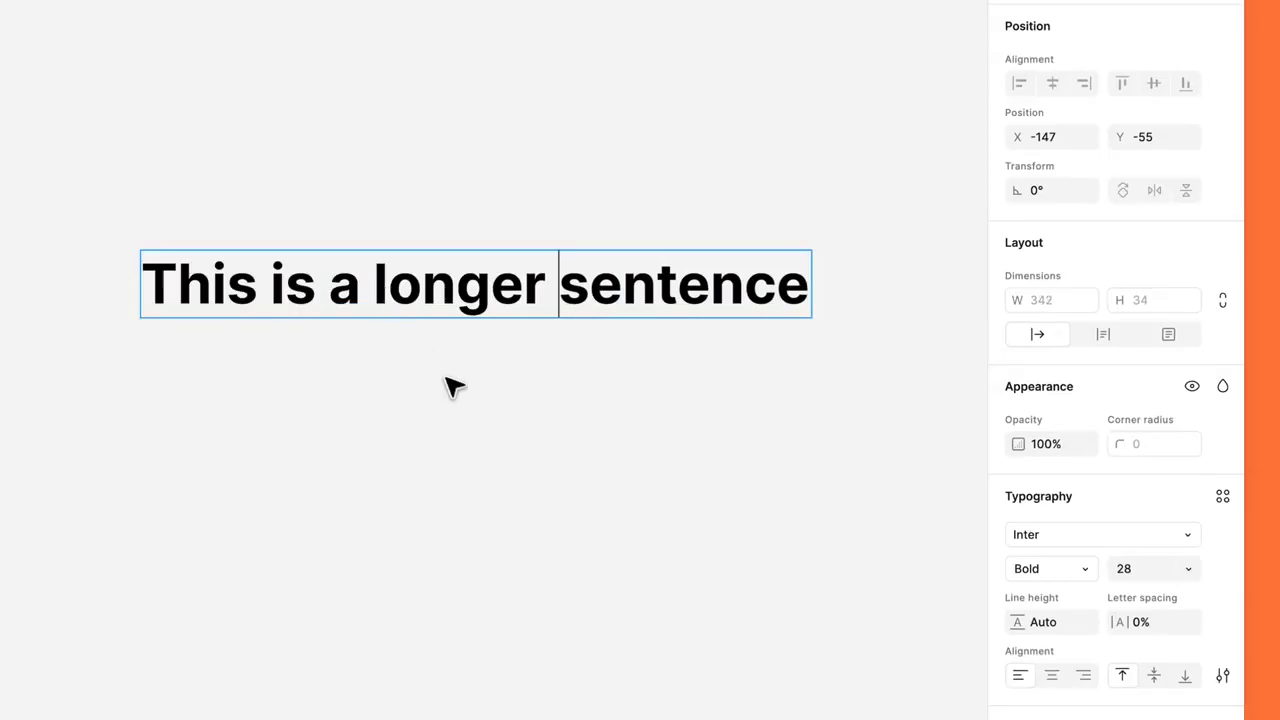
{"action": "key", "text": "Escape"}
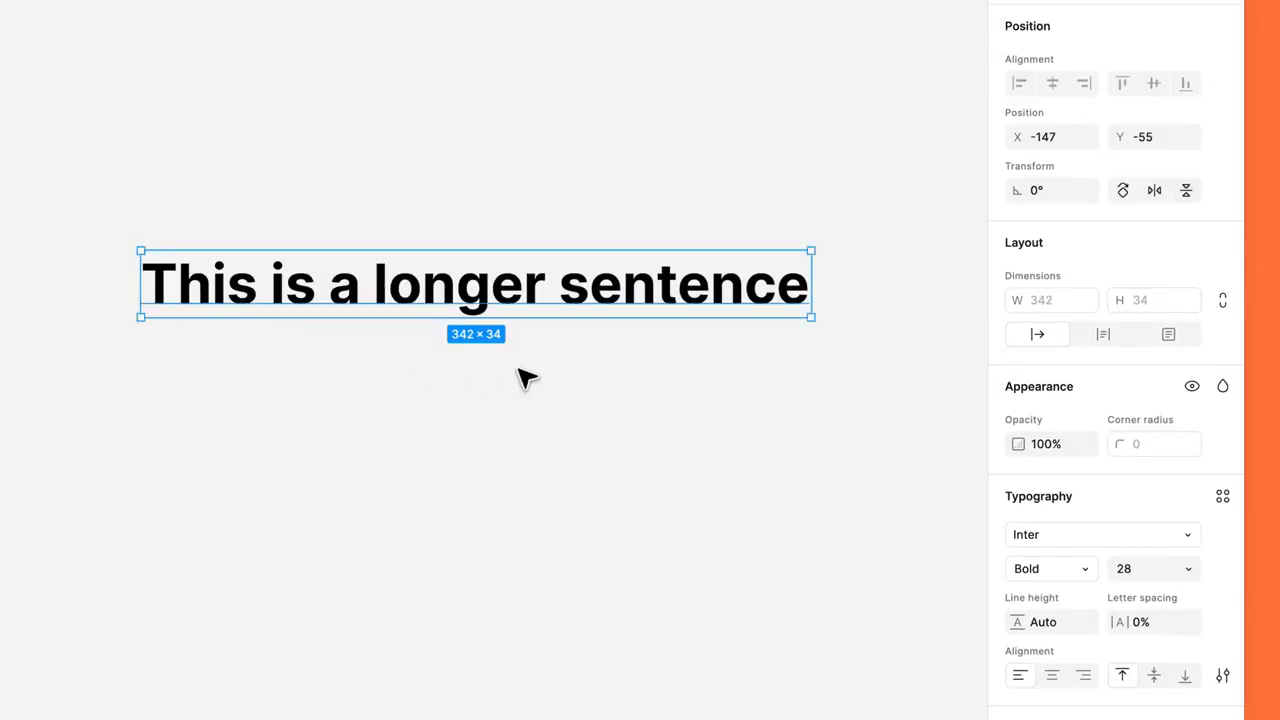
Narrow the sentence's text box to about 294 wide, enlarge it to about 326 × 120, and widen it slightly more.
{"action": "left_click_drag", "start_coordinate": [811, 283], "coordinate": [716, 295]}
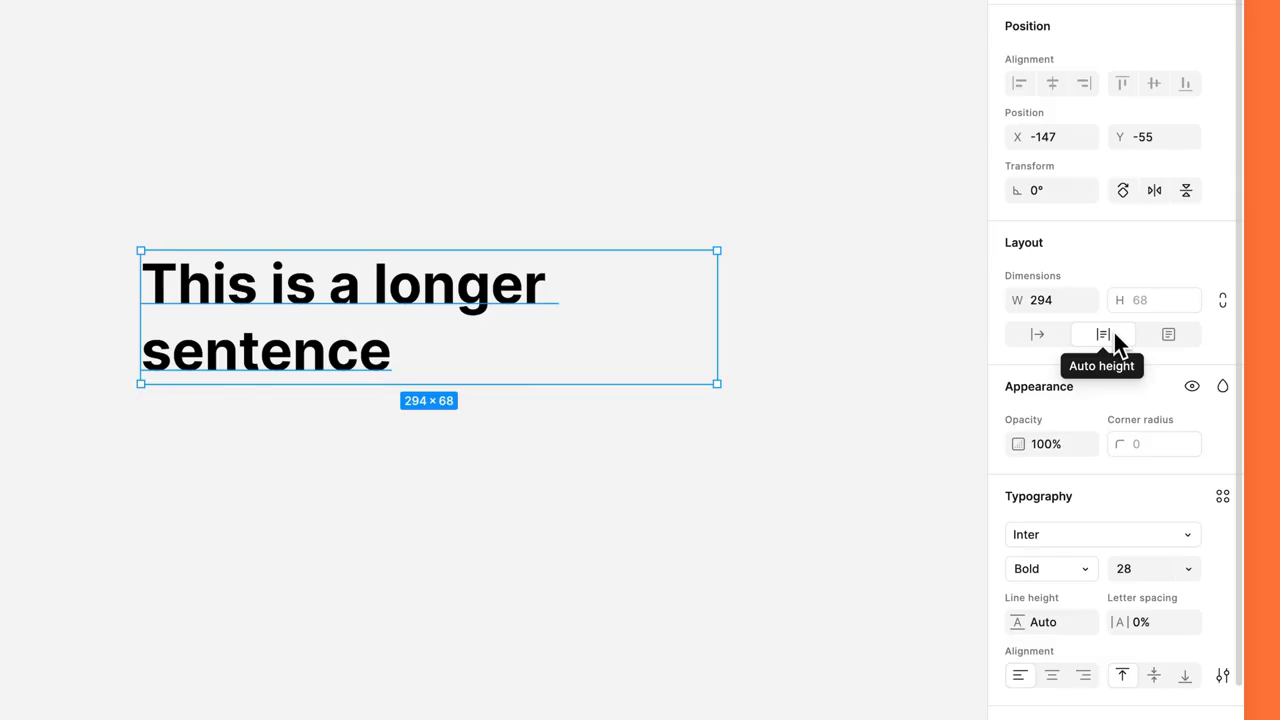
{"action": "left_click_drag", "start_coordinate": [718, 384], "coordinate": [779, 486]}
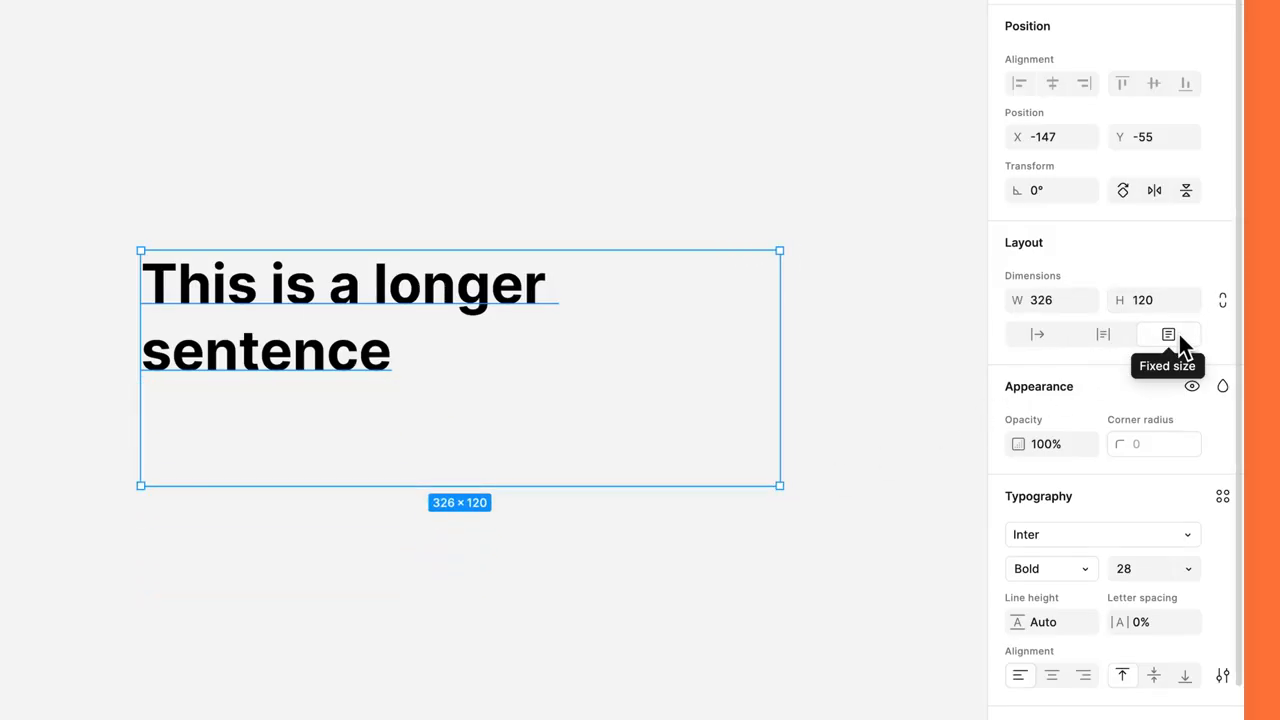
{"action": "left_click_drag", "start_coordinate": [781, 378], "coordinate": [830, 385]}
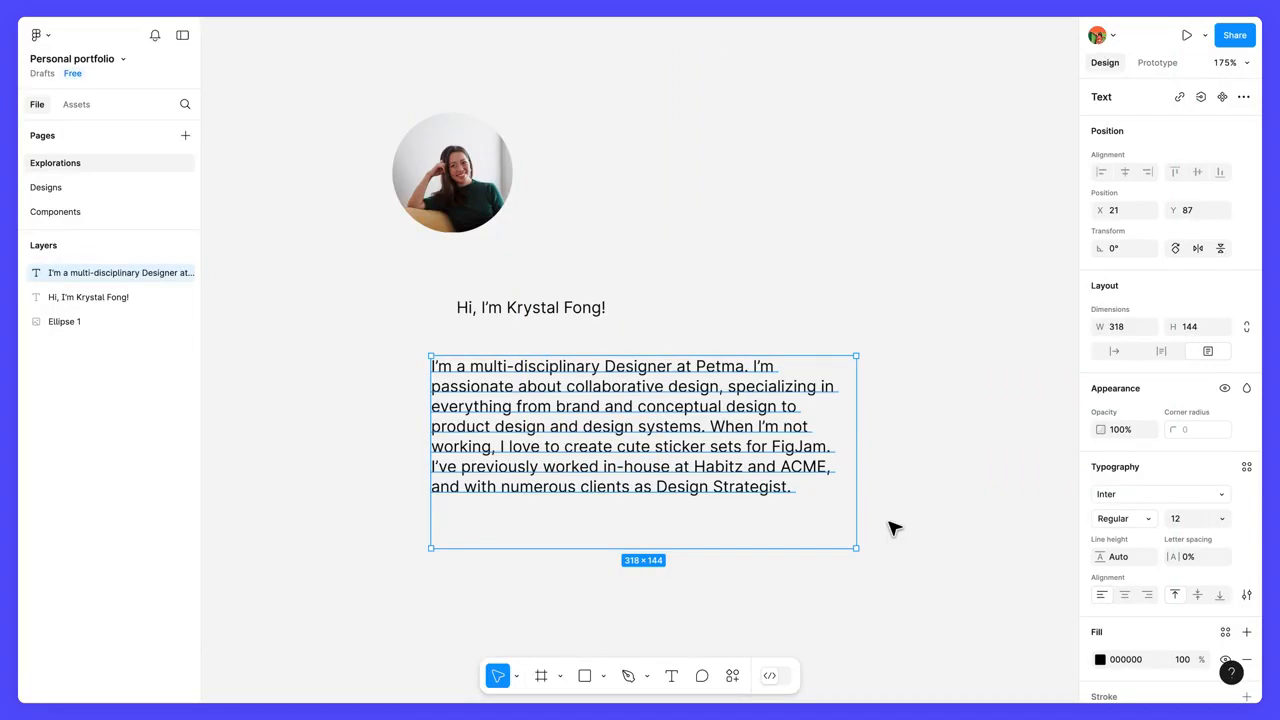
Align the portrait, greeting and bio text along their left edges.
{"action": "left_click", "coordinate": [944, 371]}
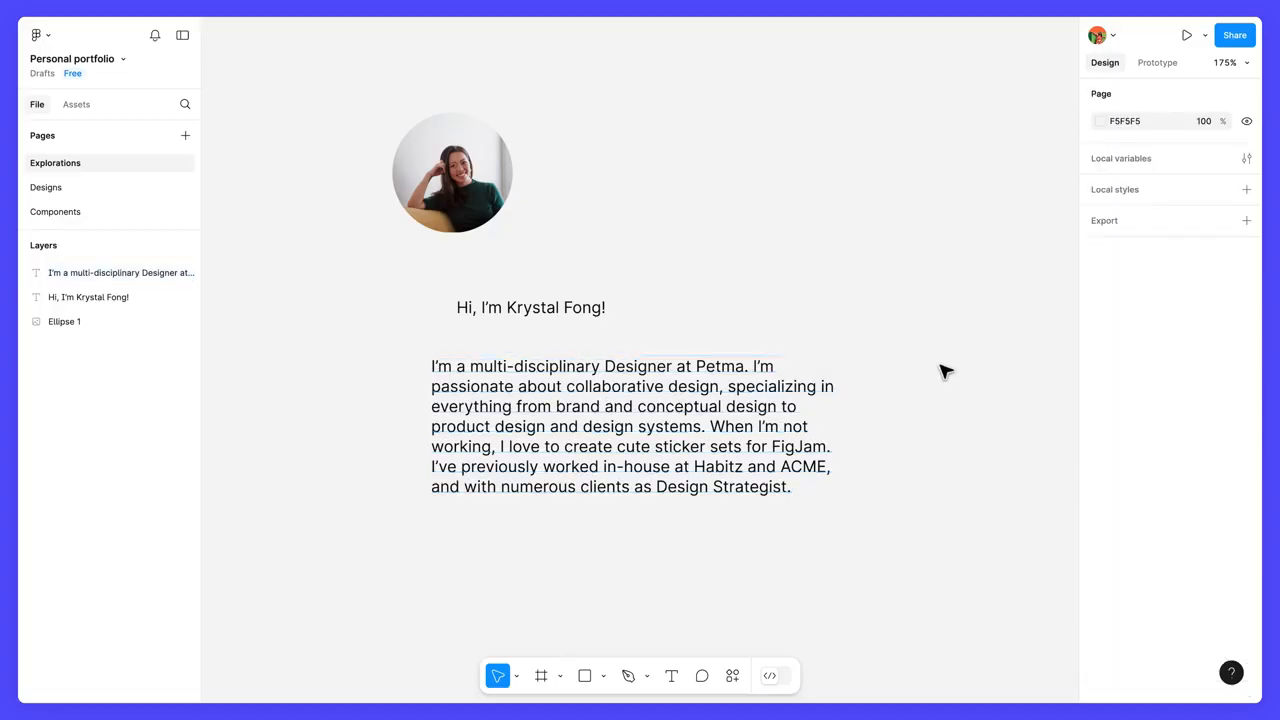
{"action": "left_click_drag", "start_coordinate": [941, 367], "coordinate": [365, 165]}
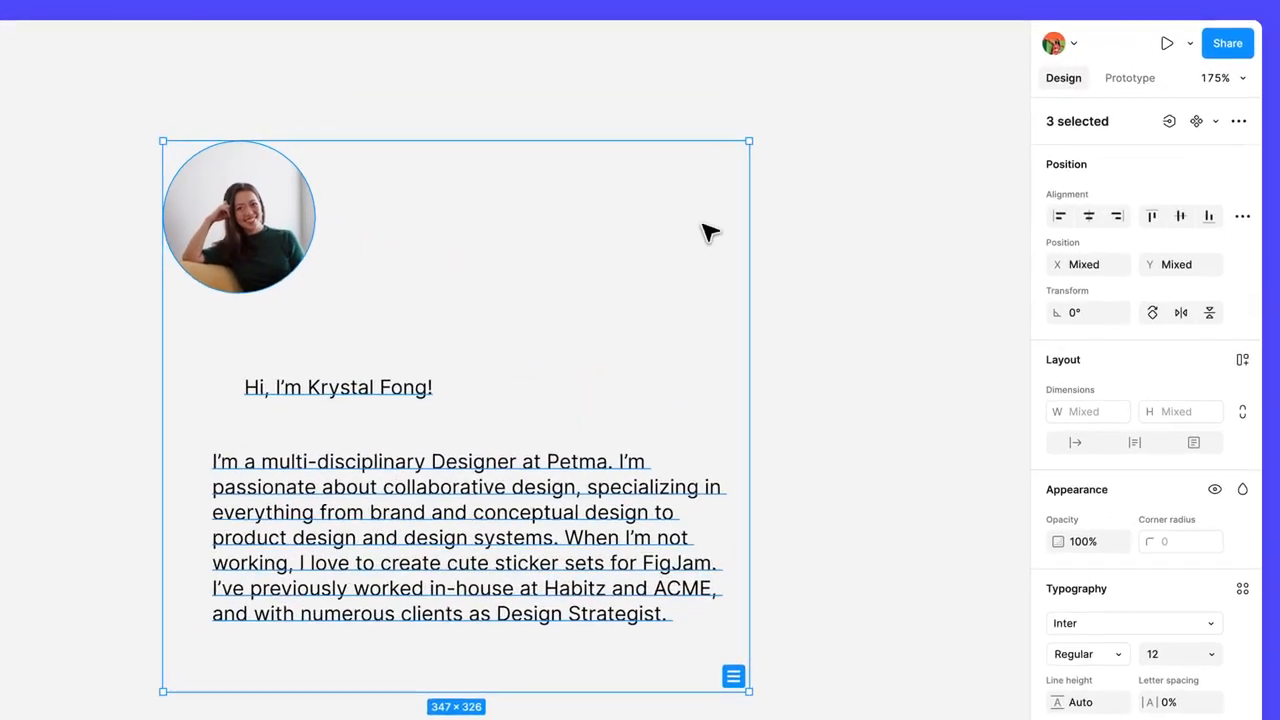
{"action": "left_click", "coordinate": [1057, 227]}
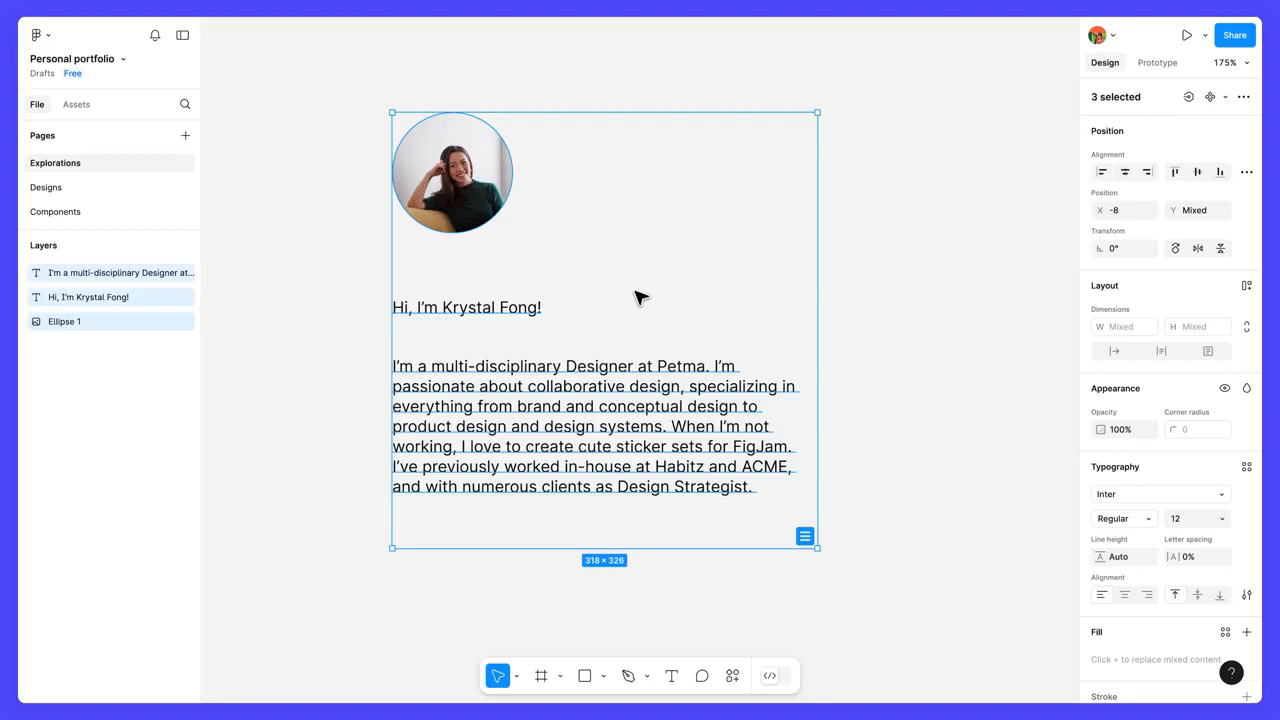
Style the greeting text as a heading with the Black weight and font size 40.
{"action": "left_click", "coordinate": [528, 316]}
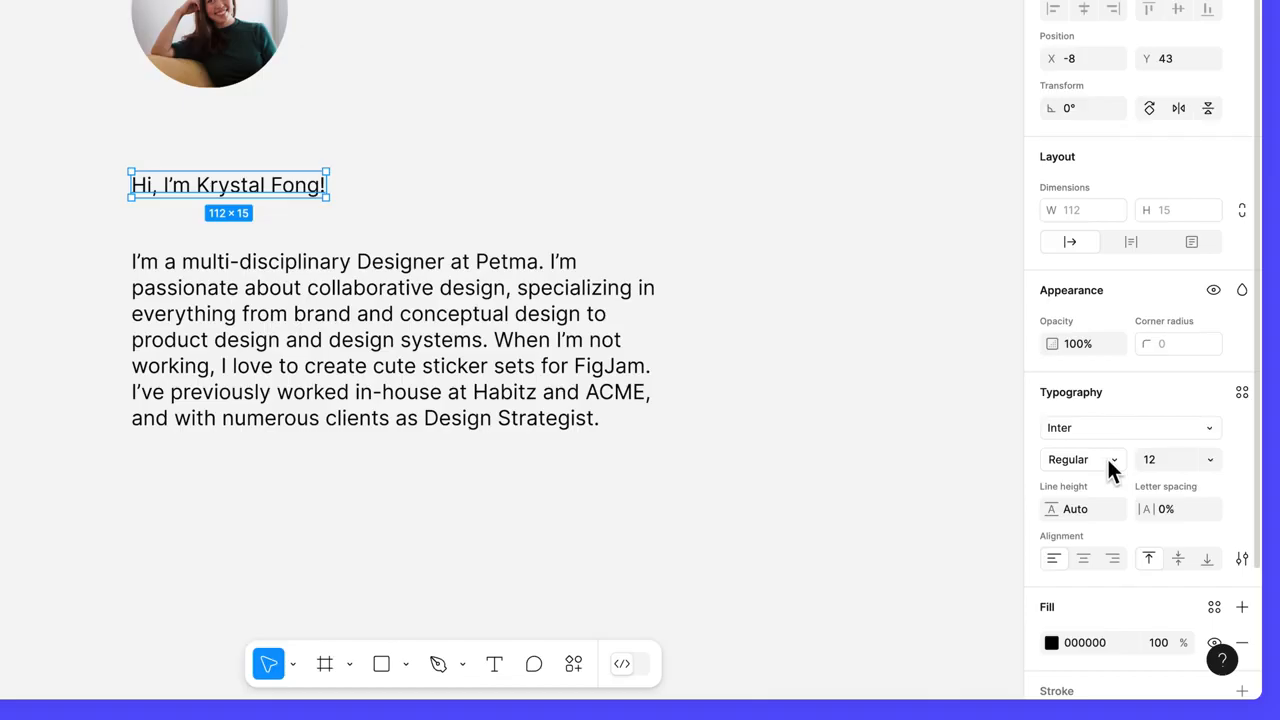
{"action": "left_click", "coordinate": [1110, 468]}
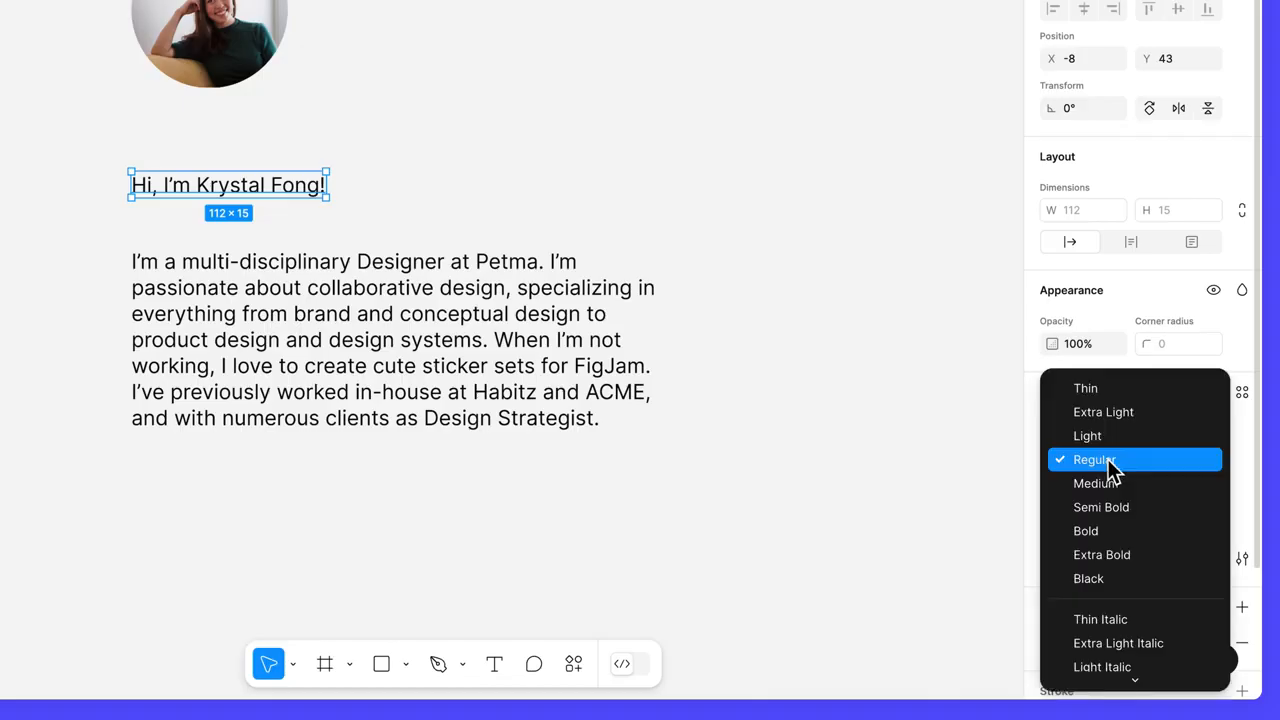
{"action": "left_click", "coordinate": [1125, 578]}
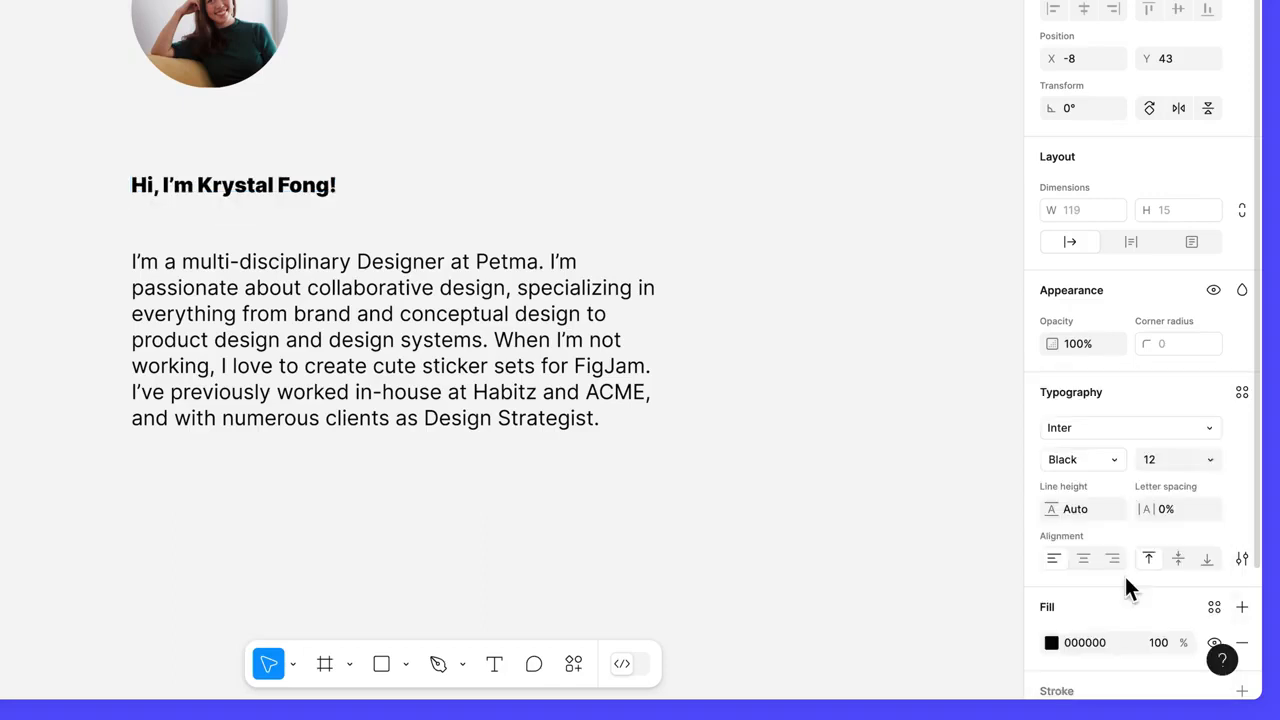
{"action": "left_click", "coordinate": [1212, 459]}
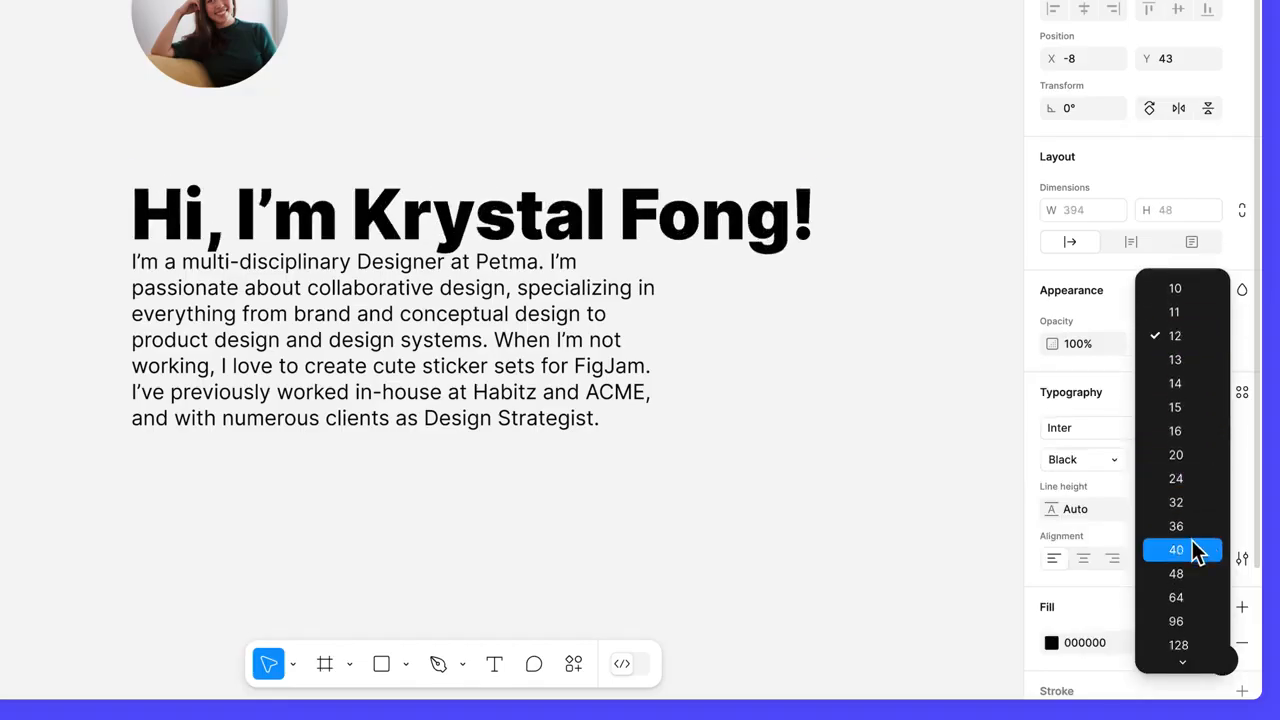
{"action": "left_click", "coordinate": [1176, 550]}
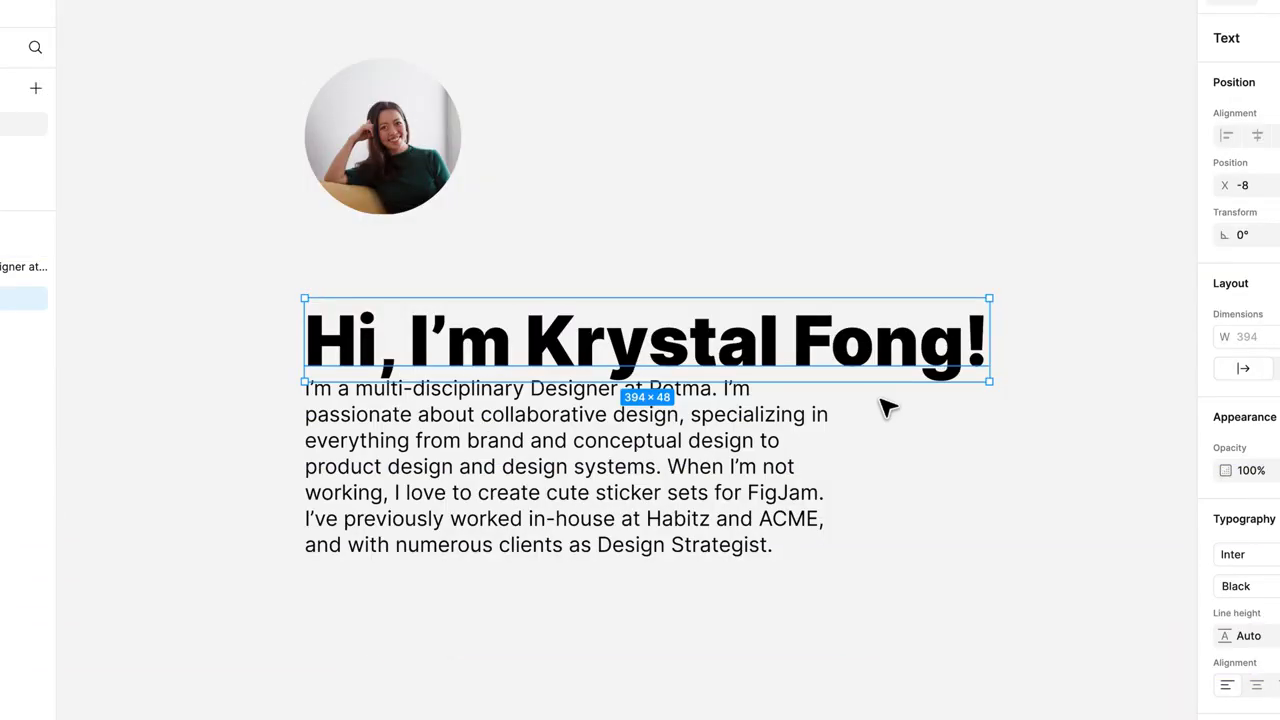
Move the greeting heading up clear of the bio in small nudges, trying small shifts in each direction.
{"action": "key", "text": "Up"}
{"action": "key", "text": "Up"}
{"action": "key", "text": "Up"}
{"action": "key", "text": "Up"}
{"action": "key", "text": "Up"}
{"action": "key", "text": "Up"}
{"action": "key", "text": "Up"}
{"action": "key", "text": "Up"}
{"action": "key", "text": "Up"}
{"action": "key", "text": "Up"}
{"action": "key", "text": "Up"}
{"action": "key", "text": "Up"}
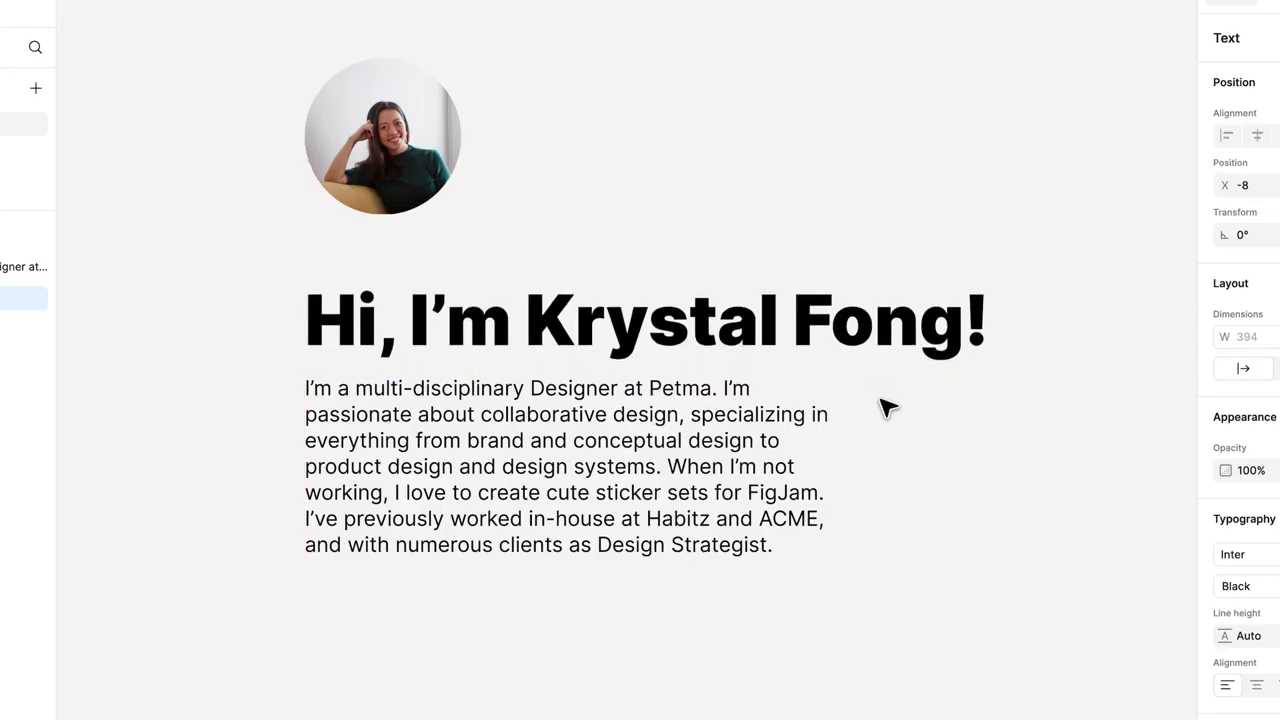
{"action": "key", "text": "Down"}
{"action": "key", "text": "Right"}
{"action": "key", "text": "Right"}
{"action": "key", "text": "Right"}
{"action": "key", "text": "Right"}
{"action": "key", "text": "Right"}
{"action": "key", "text": "Right"}
{"action": "key", "text": "Left"}
{"action": "key", "text": "Left"}
{"action": "key", "text": "Left"}
{"action": "key", "text": "Left"}
{"action": "key", "text": "Left"}
{"action": "key", "text": "Left"}
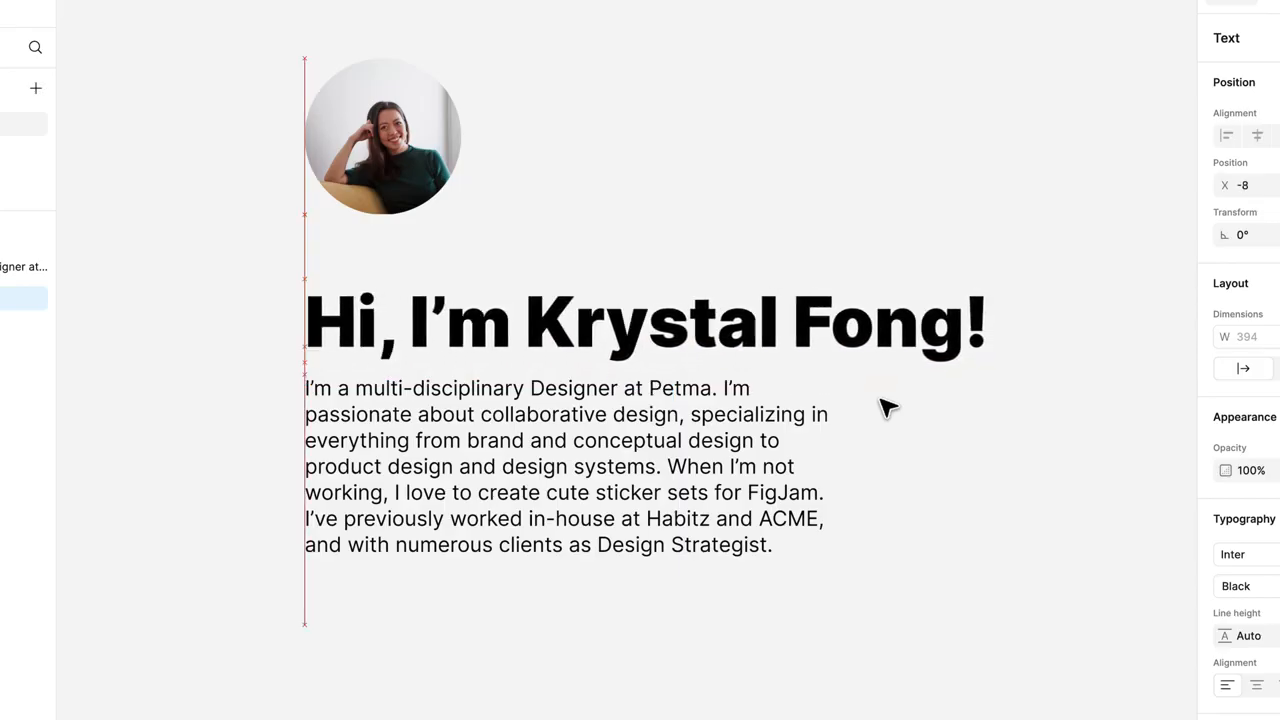
{"action": "key", "text": "Down"}
{"action": "key", "text": "Down"}
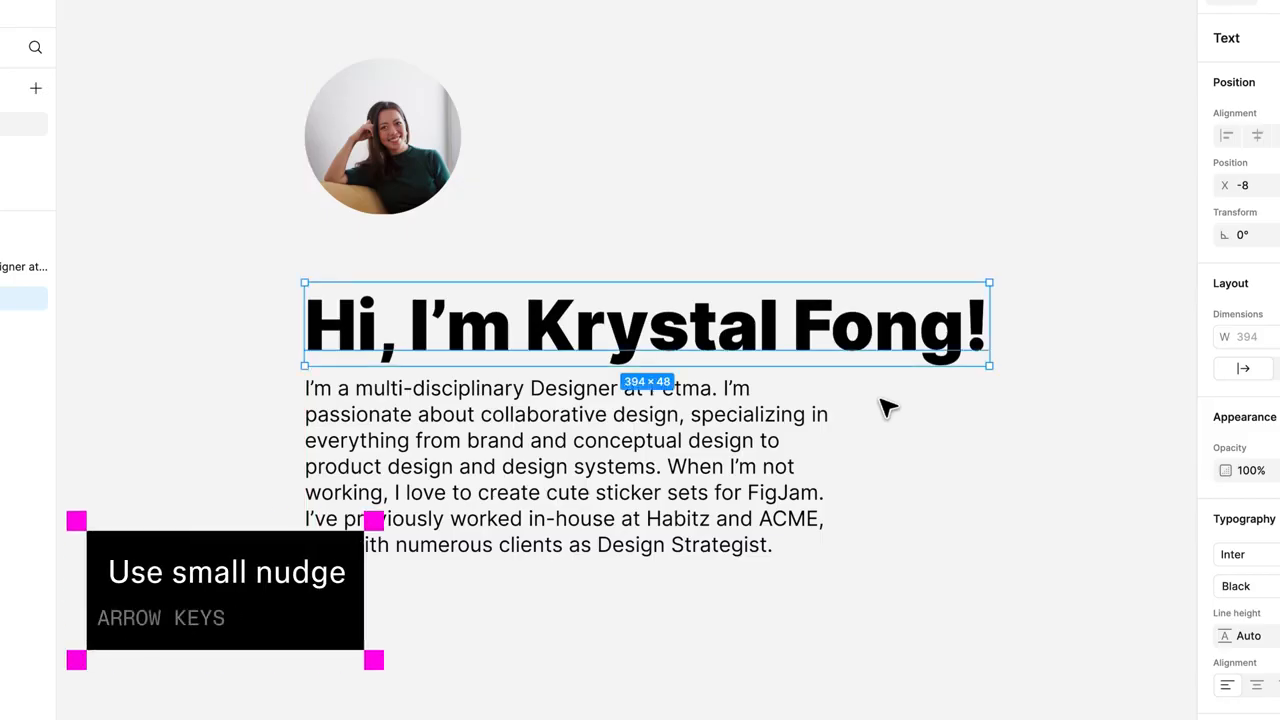
{"action": "key", "text": "Up"}
{"action": "key", "text": "Up"}
{"action": "key", "text": "Up"}
{"action": "key", "text": "Up"}
{"action": "key", "text": "Up"}
{"action": "key", "text": "Up"}
{"action": "key", "text": "Up"}
{"action": "key", "text": "Up"}
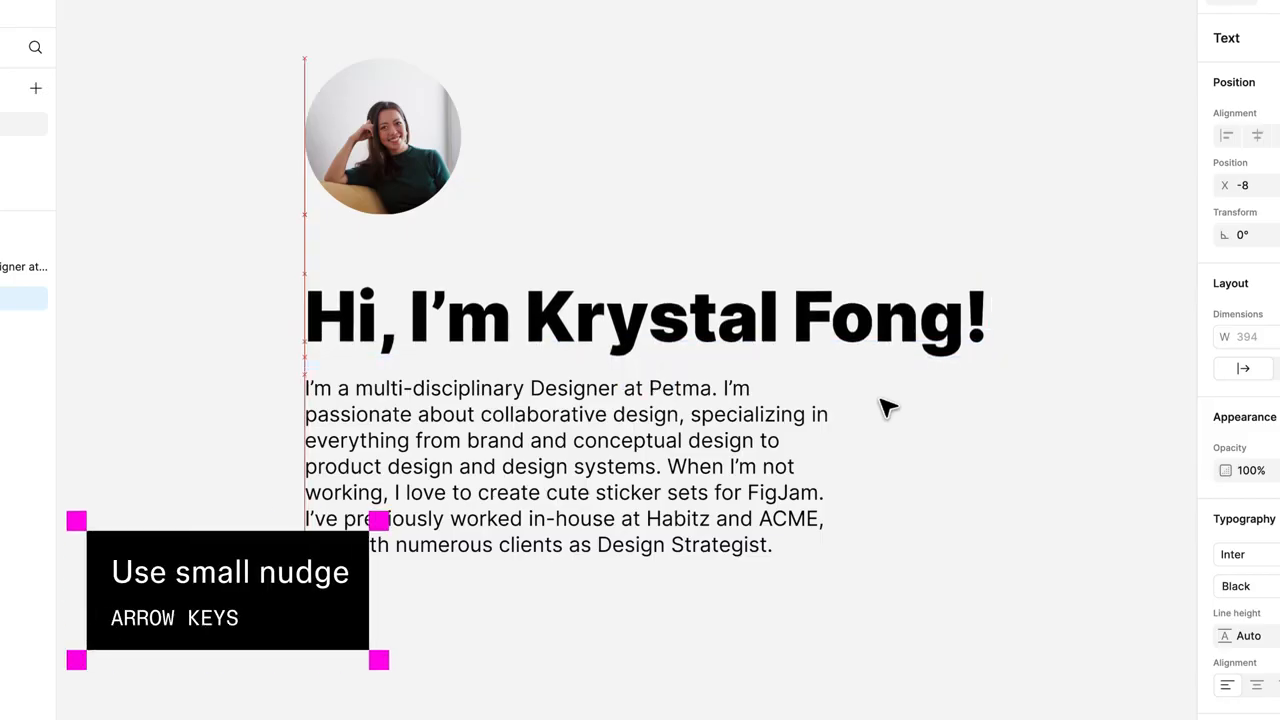
{"action": "key", "text": "Up"}
{"action": "key", "text": "Up"}
{"action": "key", "text": "Up"}
{"action": "key", "text": "Down"}
{"action": "key", "text": "Down"}
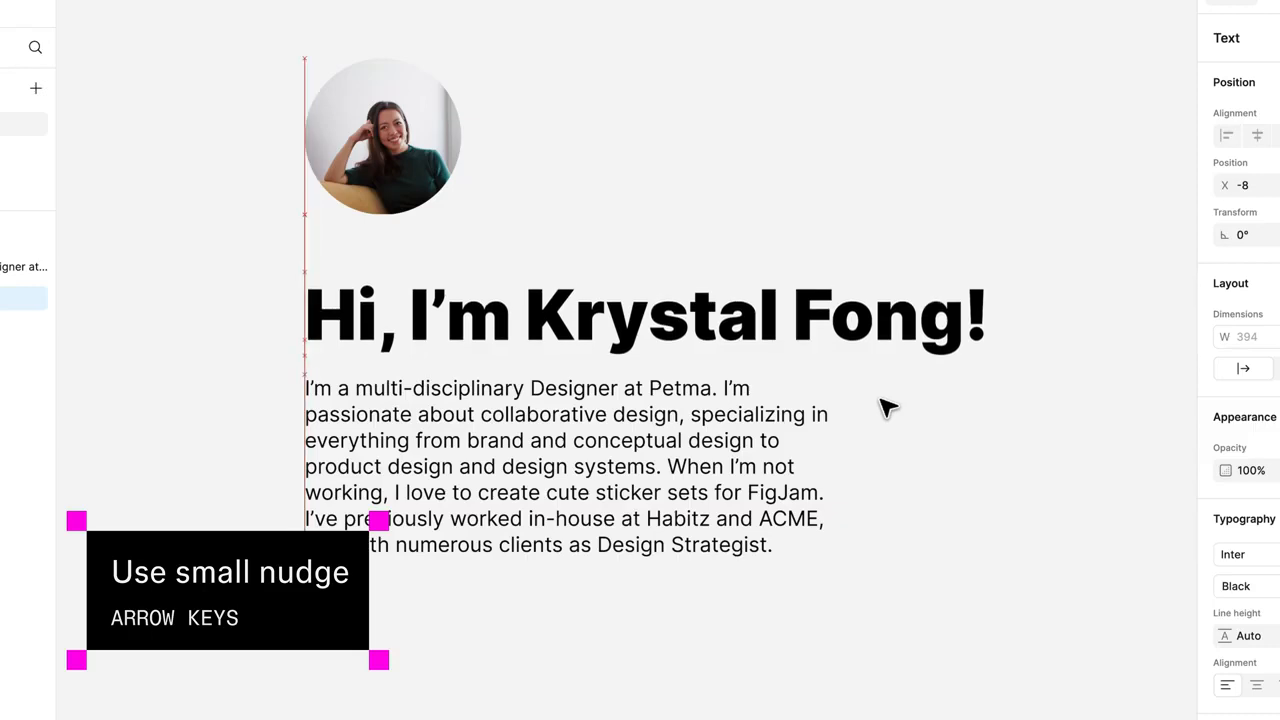
{"action": "key", "text": "Down"}
{"action": "key", "text": "Down"}
{"action": "key", "text": "Down"}
{"action": "key", "text": "Down"}
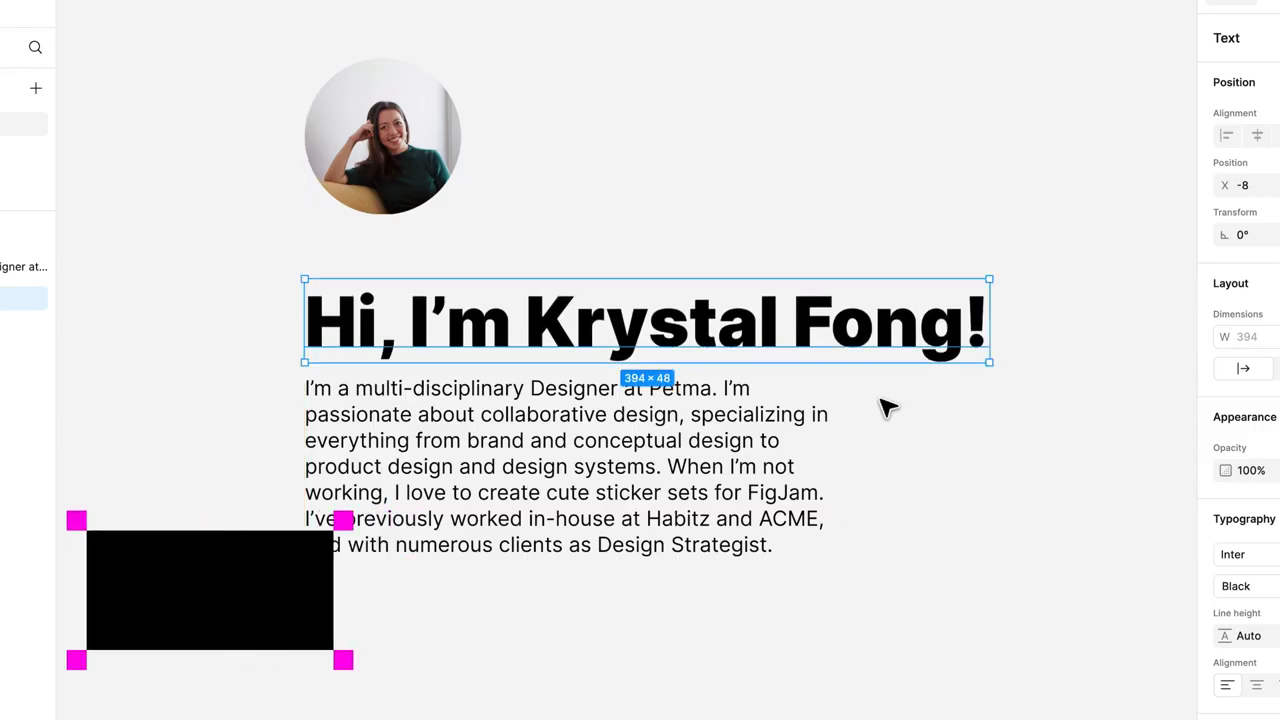
Reposition the greeting heading vertically between the portrait and the bio using big nudges up and back down.
{"action": "key", "text": "shift+Up"}
{"action": "key", "text": "shift+Up"}
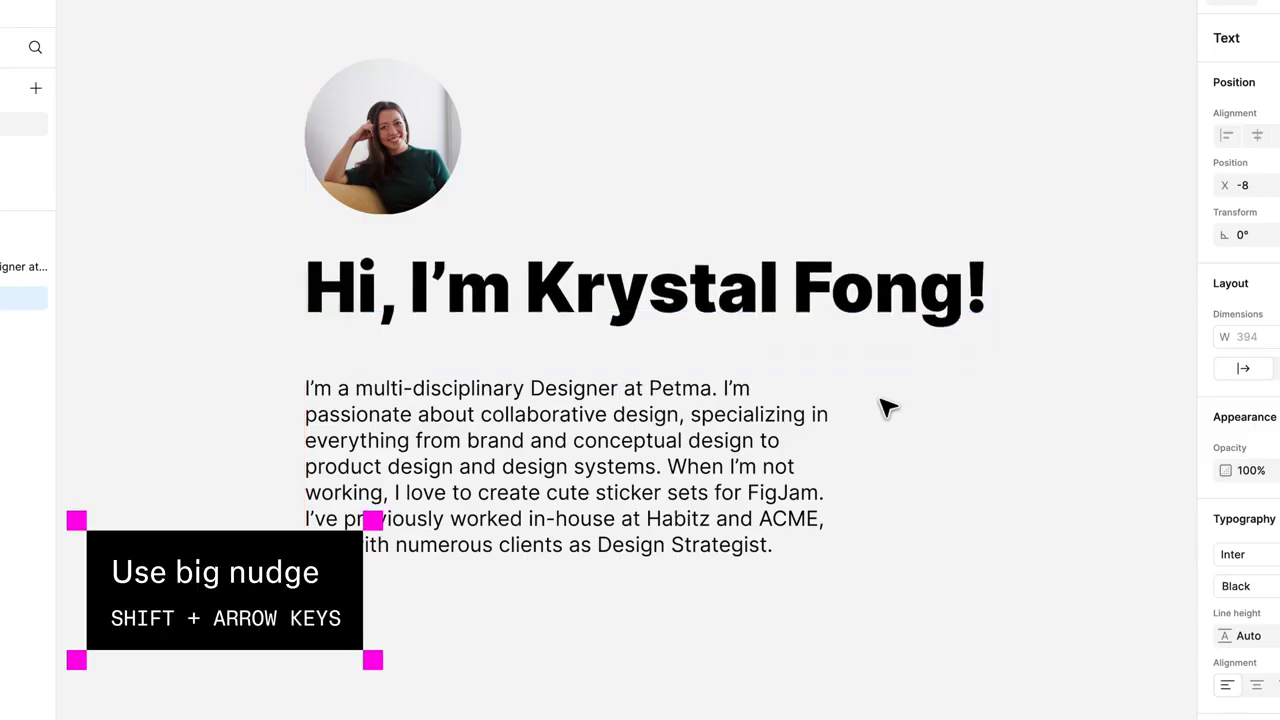
{"action": "key", "text": "shift+Up"}
{"action": "key", "text": "shift+Down"}
{"action": "key", "text": "shift+Down"}
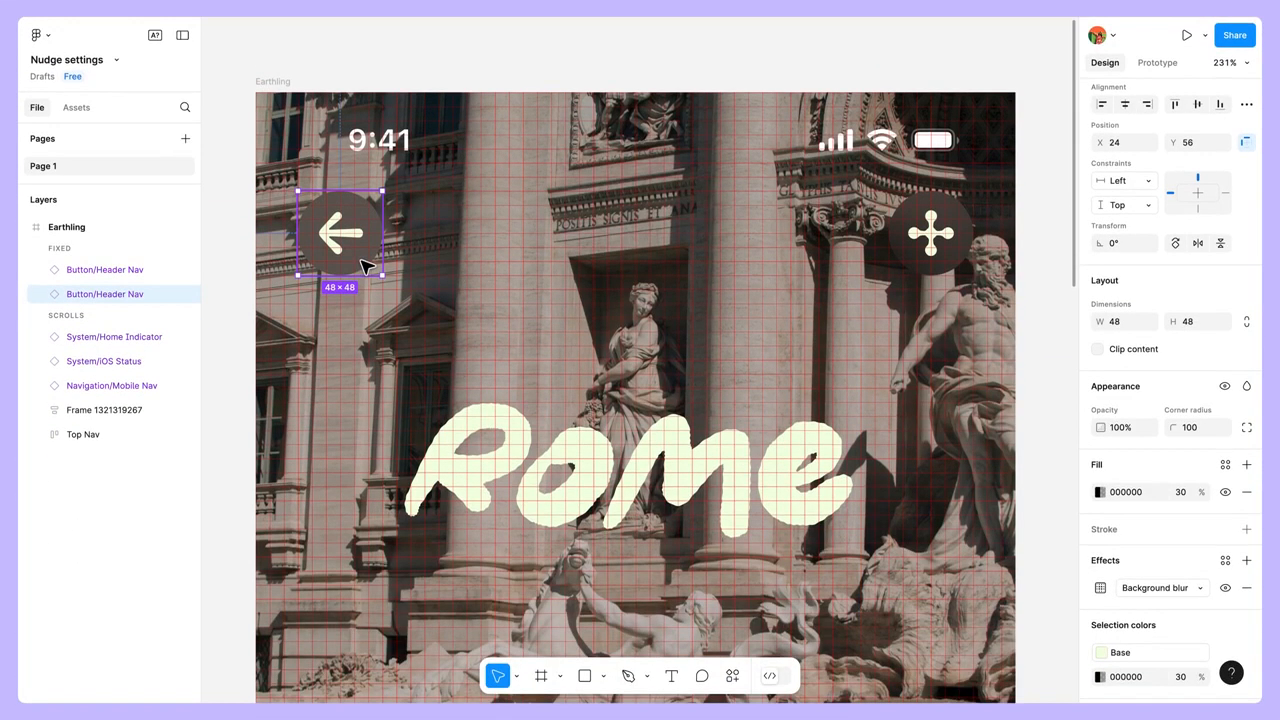
Move the back-arrow button in the Earthling frame to X 72, Y 64 with big nudges, and shift it back left.
{"action": "key", "text": "shift+Right"}
{"action": "key", "text": "shift+Right"}
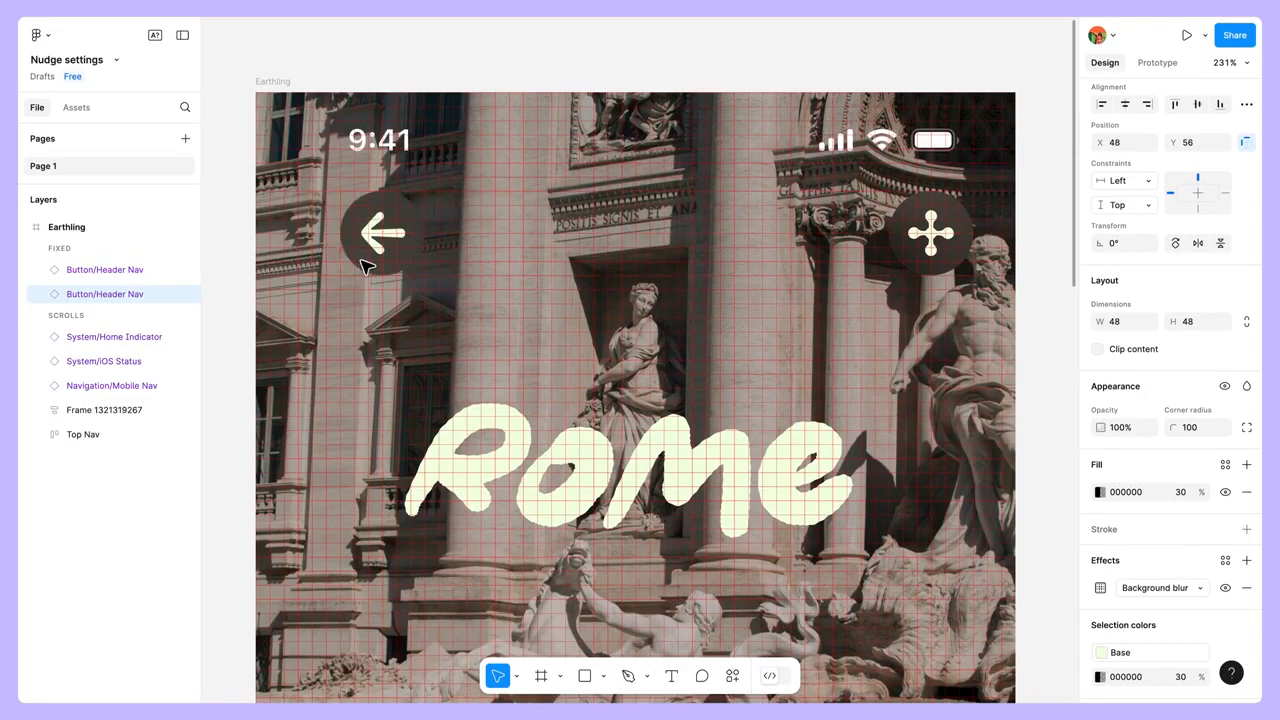
{"action": "key", "text": "Right"}
{"action": "key", "text": "Right"}
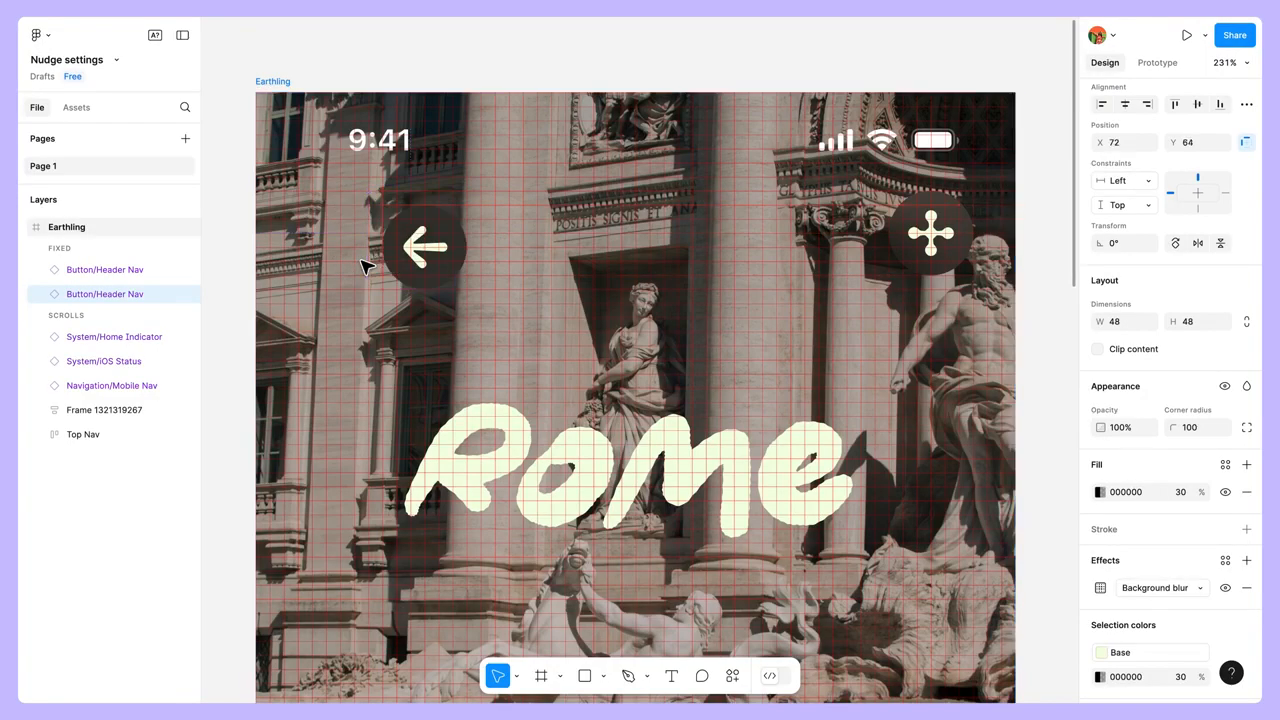
{"action": "key", "text": "Left"}
{"action": "key", "text": "Left"}
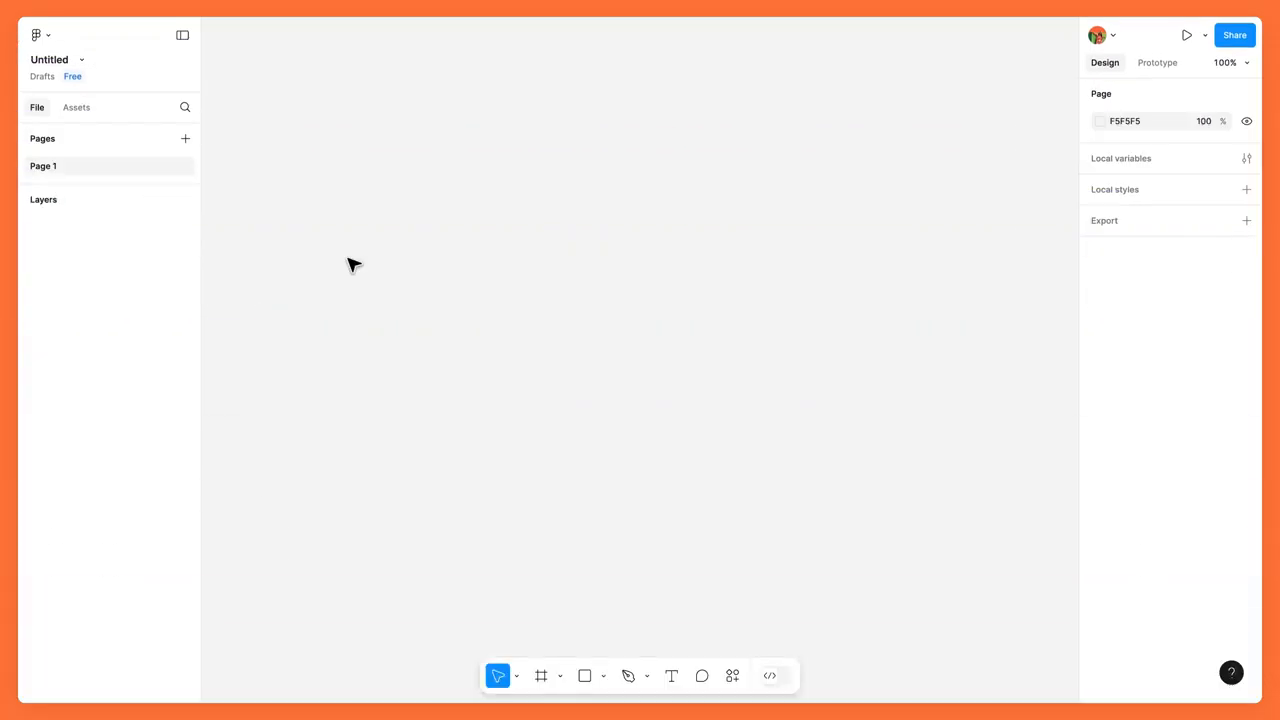
Open the nudge amount preferences, check the small and big nudge values, and close the dialog.
{"action": "left_click", "coordinate": [48, 35]}
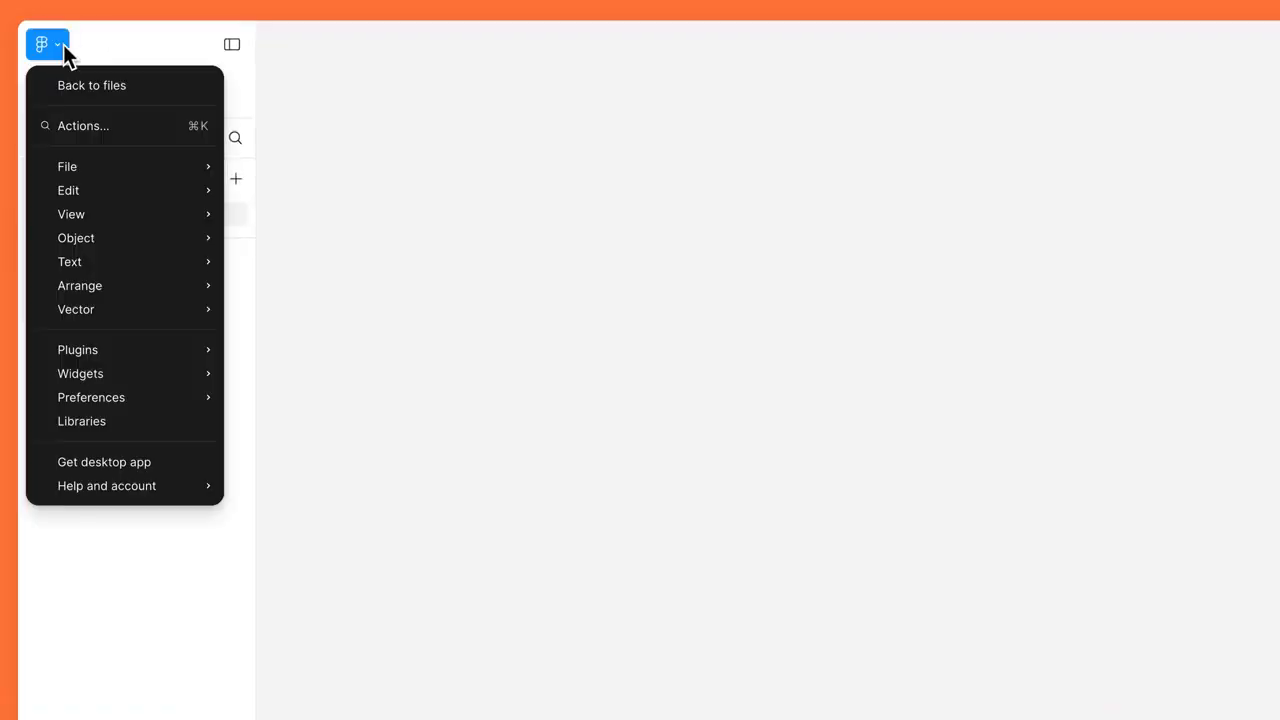
{"action": "mouse_move", "coordinate": [138, 393]}
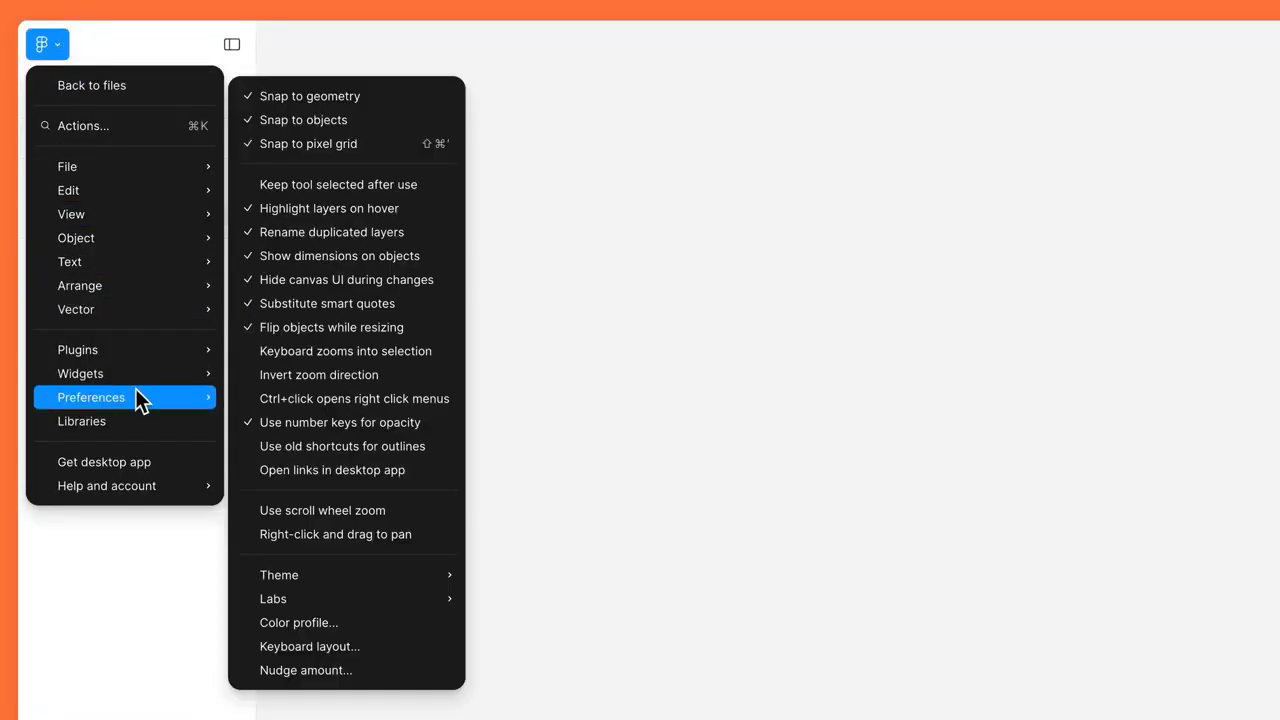
{"action": "left_click", "coordinate": [360, 672]}
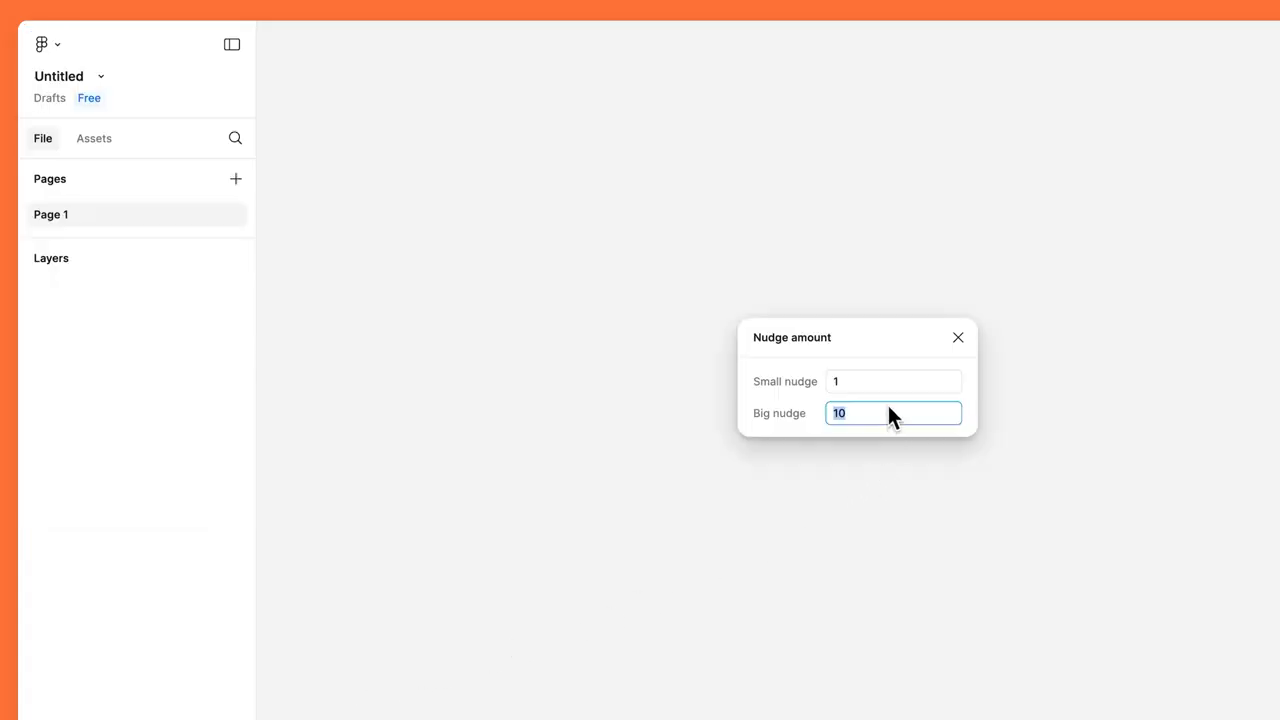
{"action": "left_click", "coordinate": [958, 338]}
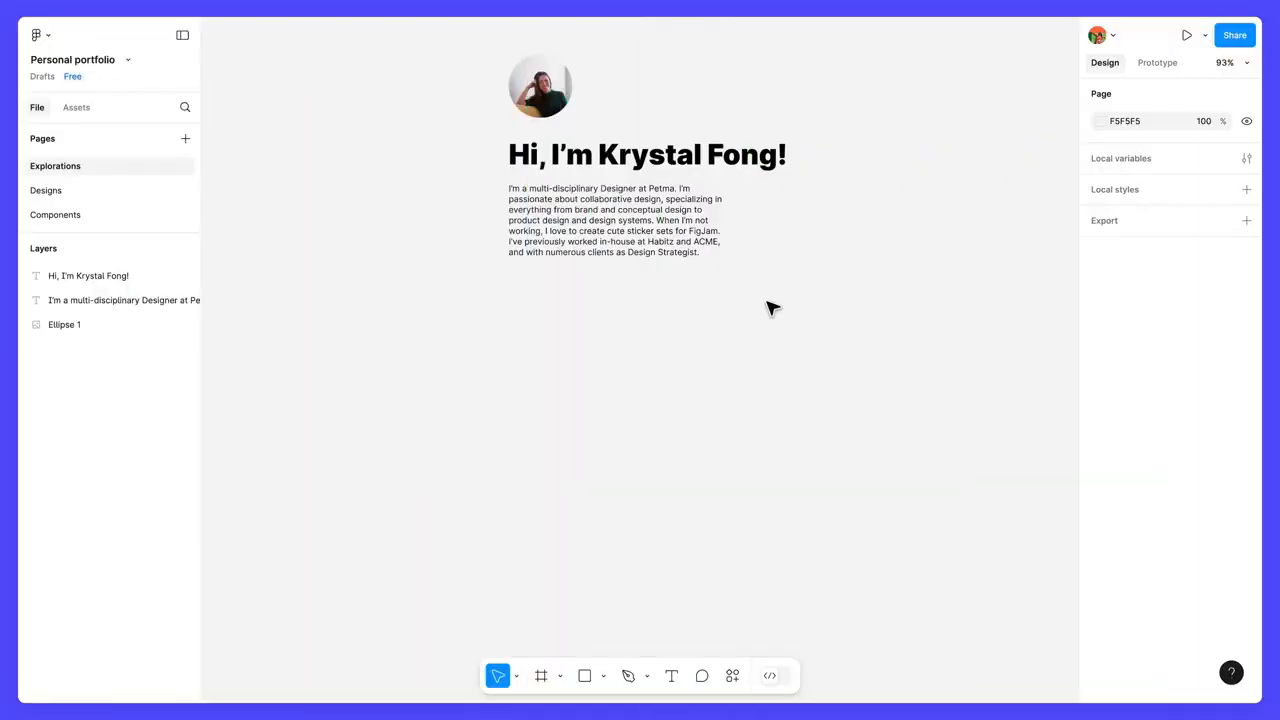
Style the bio text with the Medium weight and font size 28, and set its resizing mode to auto height.
{"action": "left_click", "coordinate": [695, 250]}
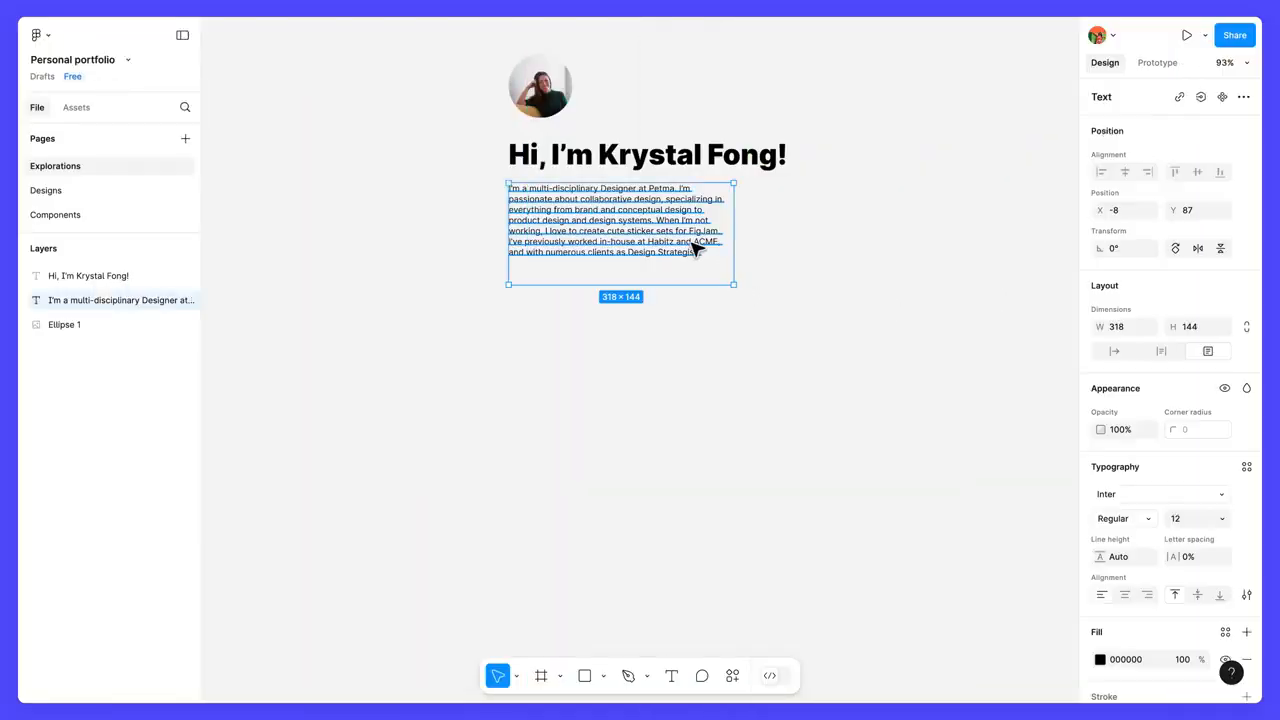
{"action": "left_click", "coordinate": [1132, 518]}
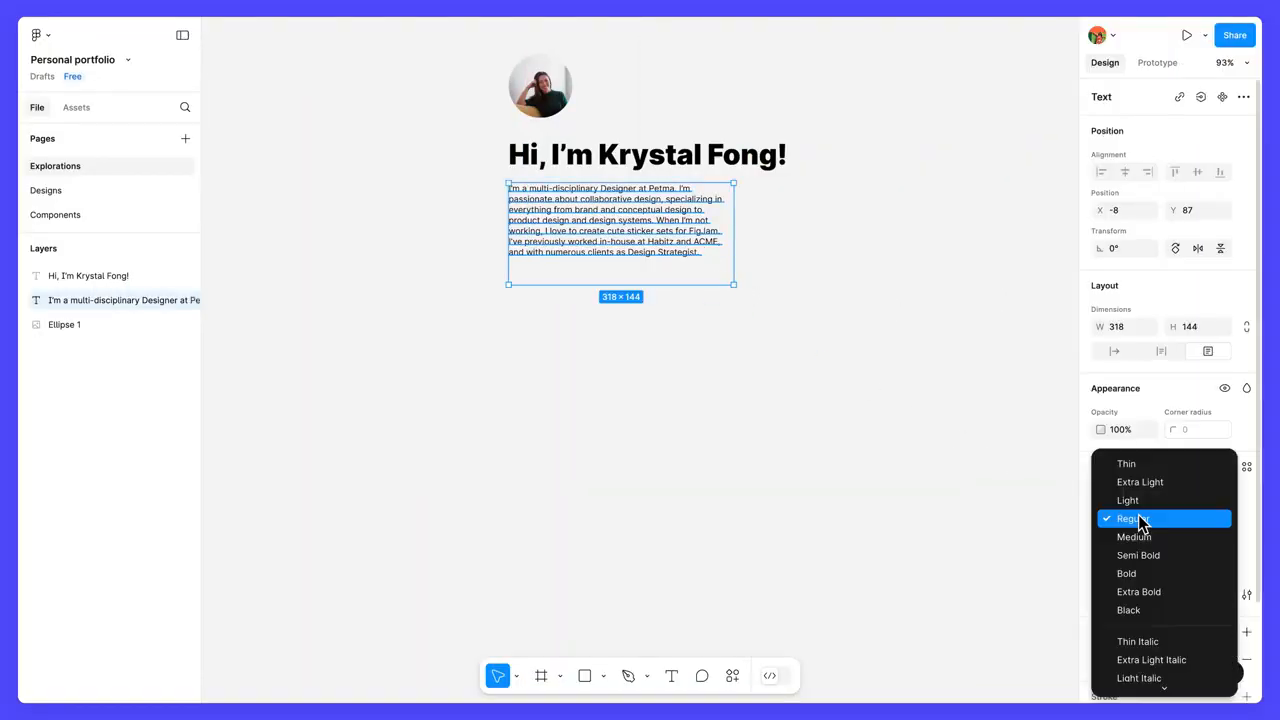
{"action": "left_click", "coordinate": [1160, 540]}
{"action": "left_click", "coordinate": [1186, 518]}
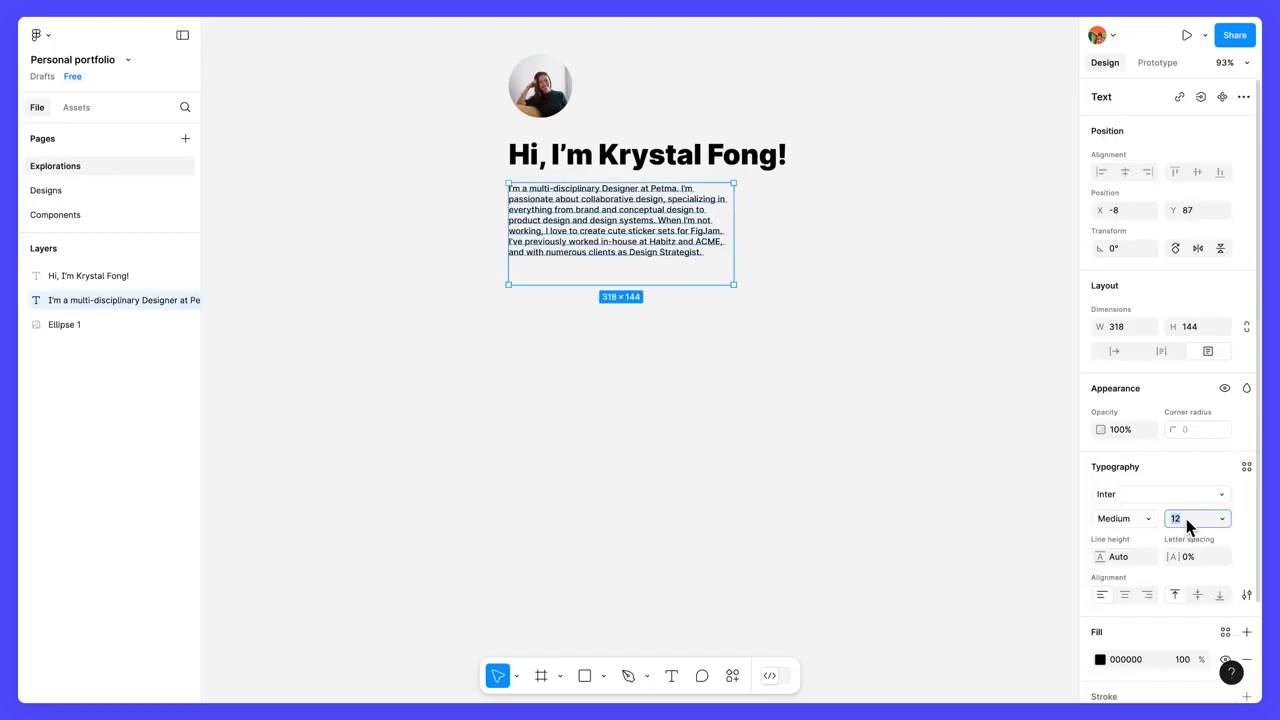
{"action": "type", "text": "28"}
{"action": "key", "text": "Return"}
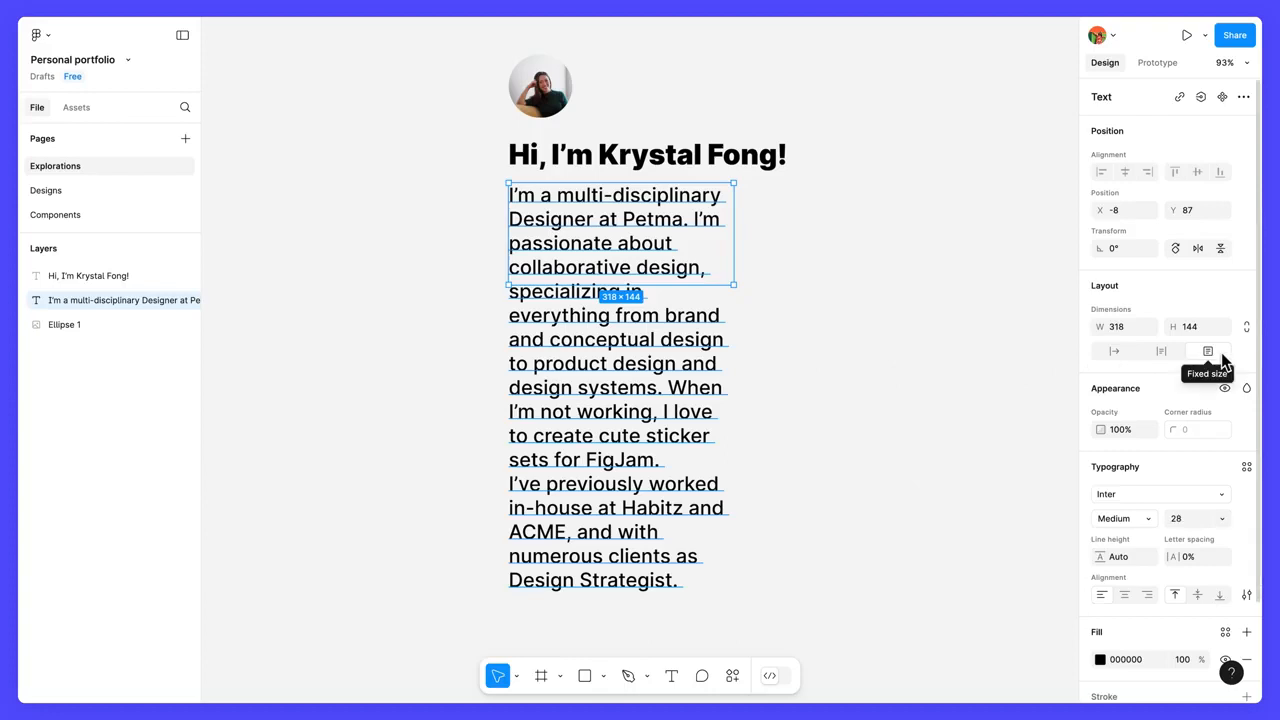
{"action": "left_click", "coordinate": [1161, 351]}
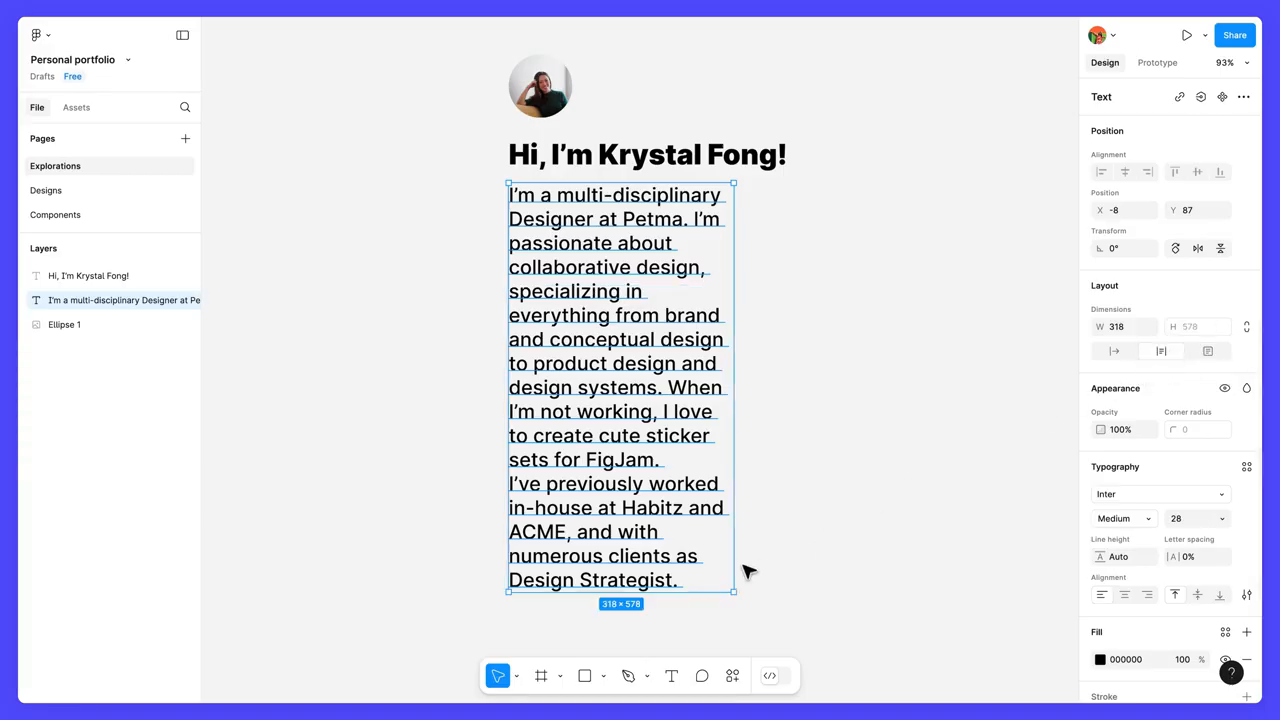
Test the bio's auto height by adding "More text" after "Design Strategist." and deleting it again.
{"action": "key", "text": "Escape"}
{"action": "double_click", "coordinate": [693, 583]}
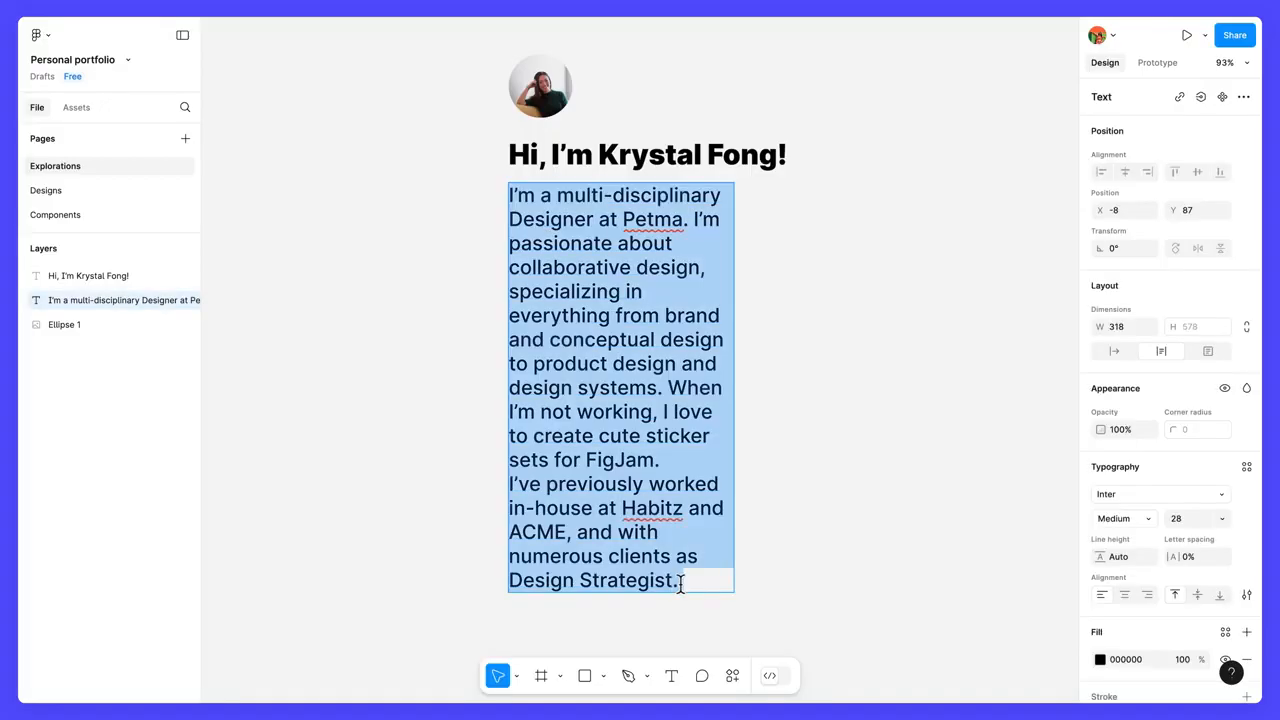
{"action": "left_click", "coordinate": [692, 581]}
{"action": "type", "text": "More text"}
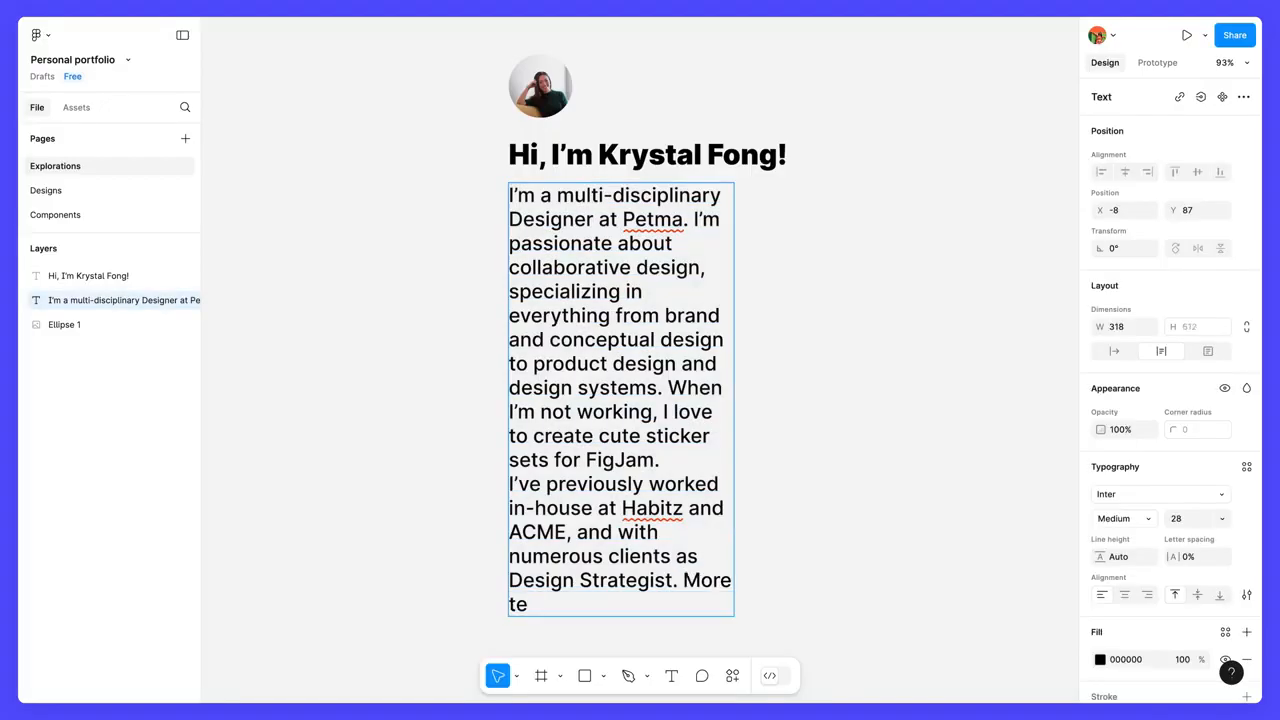
{"action": "key", "text": "BackSpace"}
{"action": "key", "text": "BackSpace"}
{"action": "key", "text": "BackSpace"}
{"action": "key", "text": "BackSpace"}
{"action": "key", "text": "BackSpace"}
{"action": "key", "text": "BackSpace"}
{"action": "key", "text": "BackSpace"}
{"action": "key", "text": "BackSpace"}
{"action": "key", "text": "BackSpace"}
{"action": "key", "text": "BackSpace"}
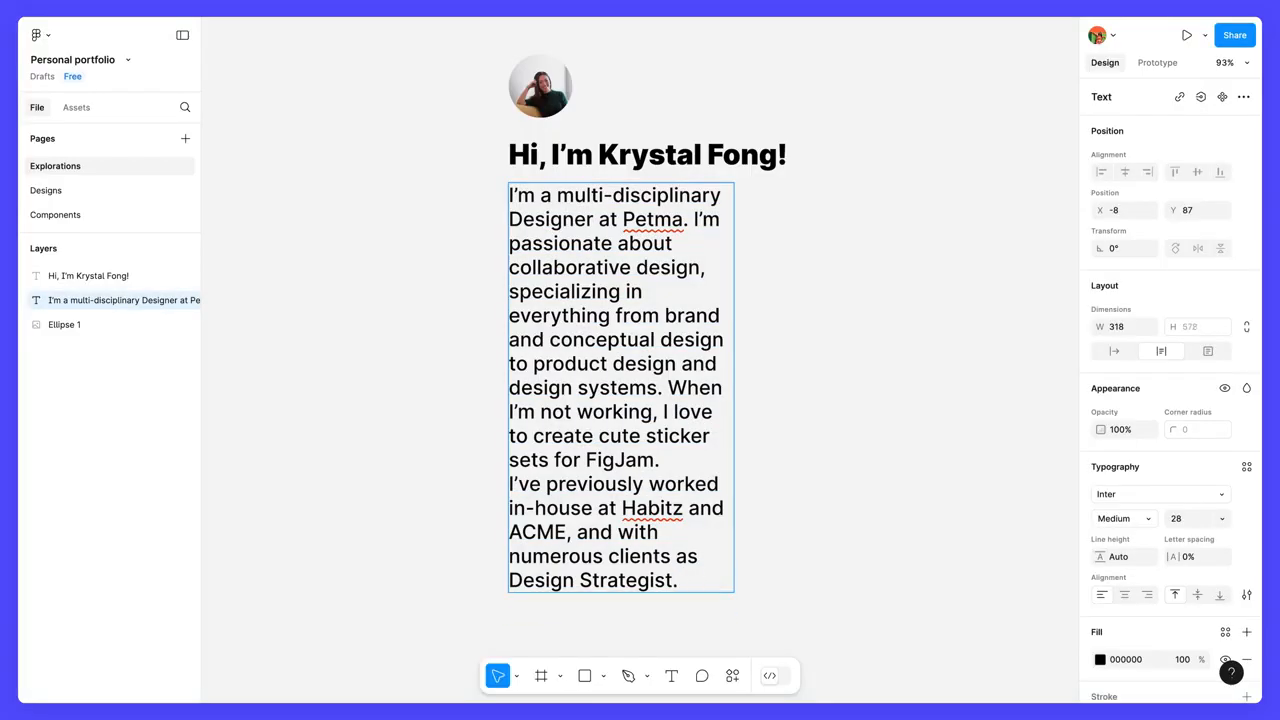
{"action": "key", "text": "Escape"}
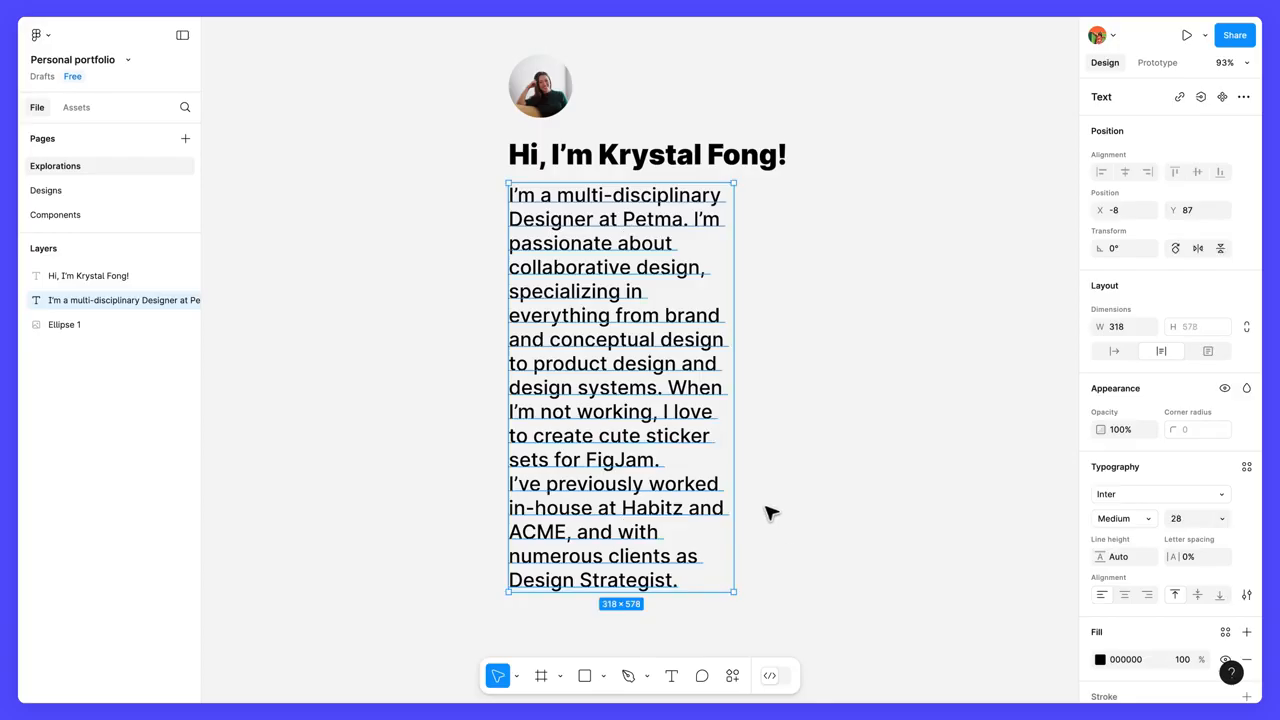
Set the phrase "multi-disciplinary Designer" and the company name "Petma" in the bio's opening sentence to Bold.
{"action": "double_click", "coordinate": [571, 221]}
{"action": "left_click_drag", "start_coordinate": [557, 195], "coordinate": [593, 219]}
{"action": "left_click", "coordinate": [1113, 520]}
{"action": "left_click", "coordinate": [1137, 551]}
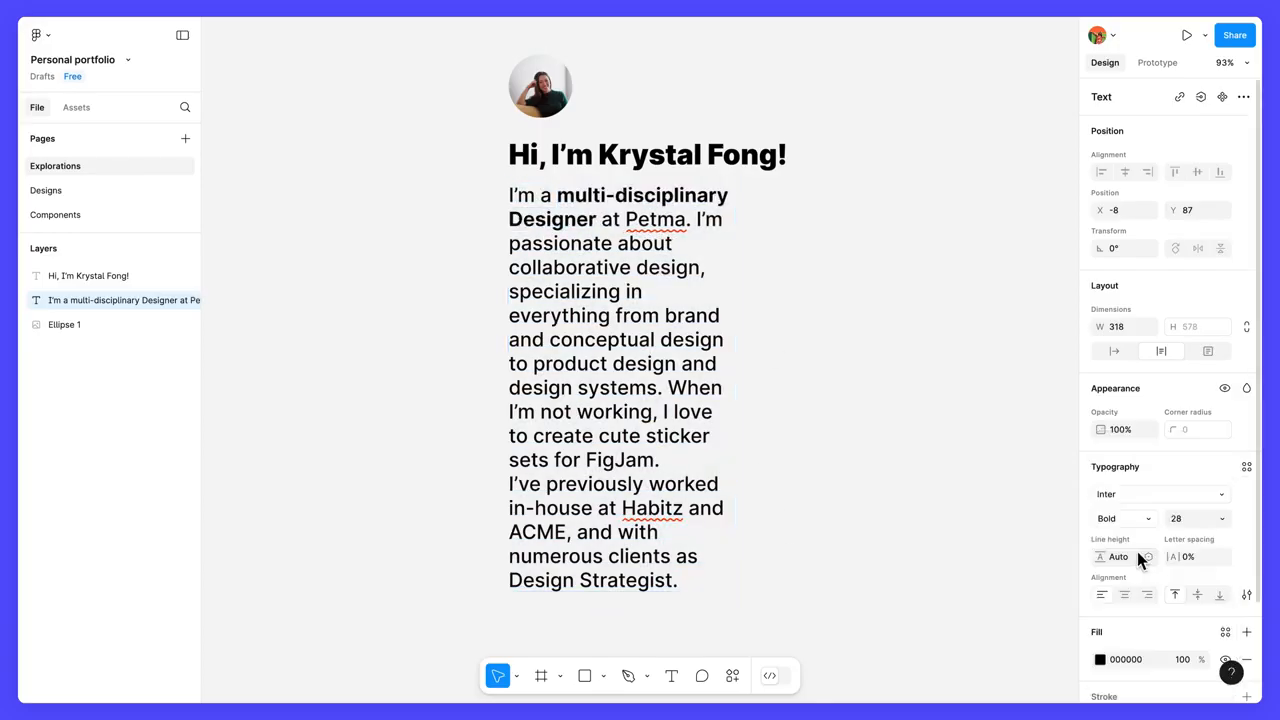
{"action": "double_click", "coordinate": [660, 220]}
{"action": "left_click", "coordinate": [1118, 518]}
{"action": "left_click", "coordinate": [1145, 556]}
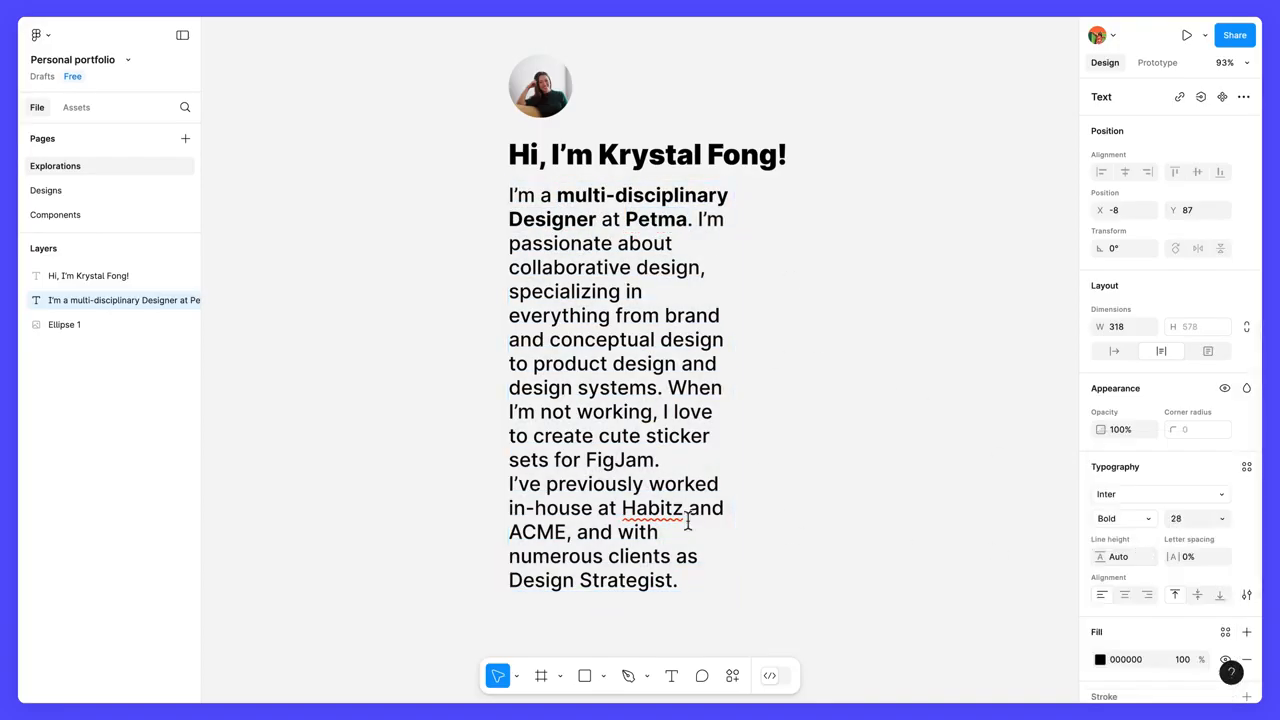
Set "Habitz", "ACME" and "Design Strategist" in the bio's last paragraph to Bold, and finish editing the text.
{"action": "double_click", "coordinate": [650, 508]}
{"action": "left_click", "coordinate": [1120, 522]}
{"action": "left_click", "coordinate": [1135, 555]}
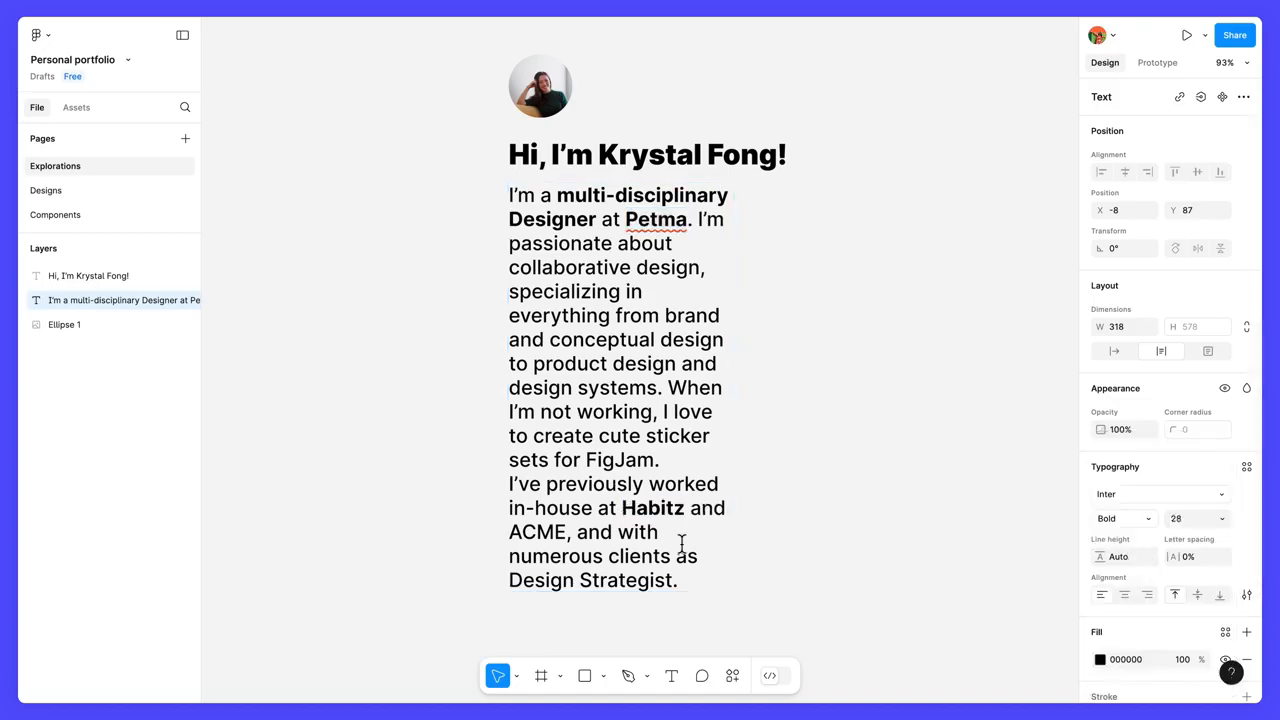
{"action": "double_click", "coordinate": [562, 533]}
{"action": "left_click", "coordinate": [1120, 519]}
{"action": "left_click", "coordinate": [1135, 555]}
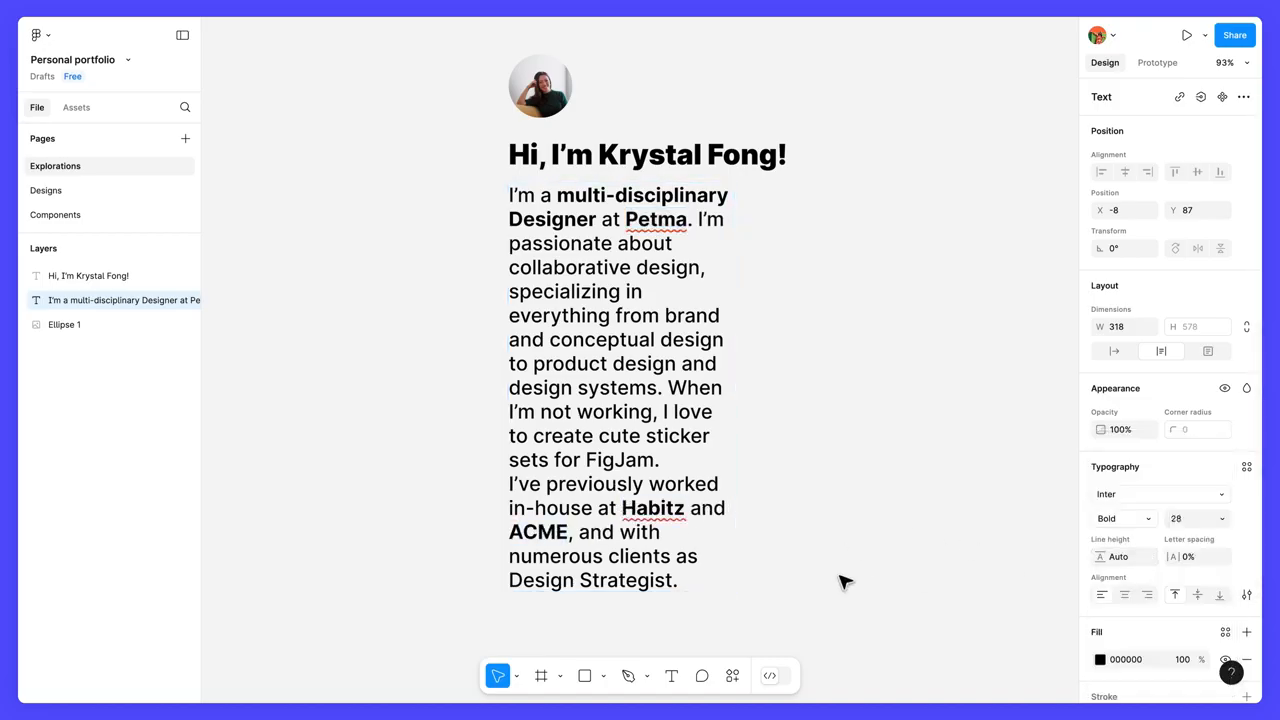
{"action": "left_click_drag", "start_coordinate": [676, 580], "coordinate": [510, 580]}
{"action": "left_click", "coordinate": [1120, 519]}
{"action": "left_click", "coordinate": [1135, 555]}
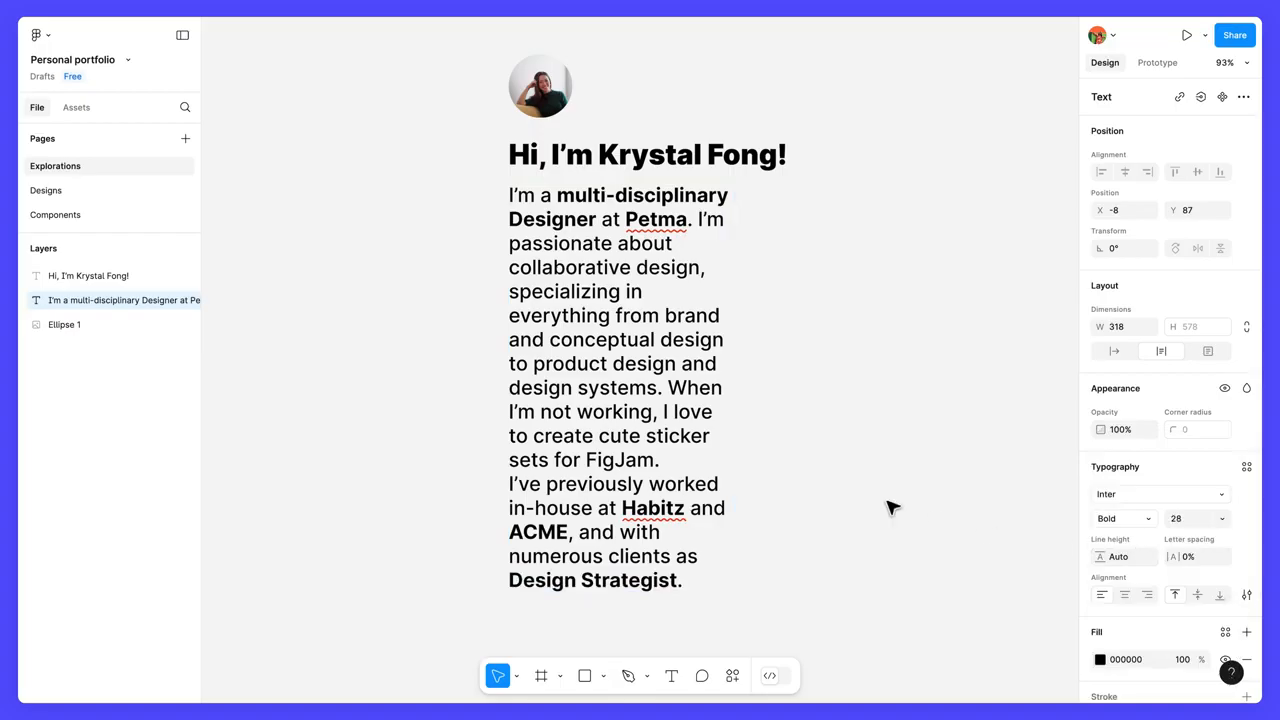
{"action": "key", "text": "Escape"}
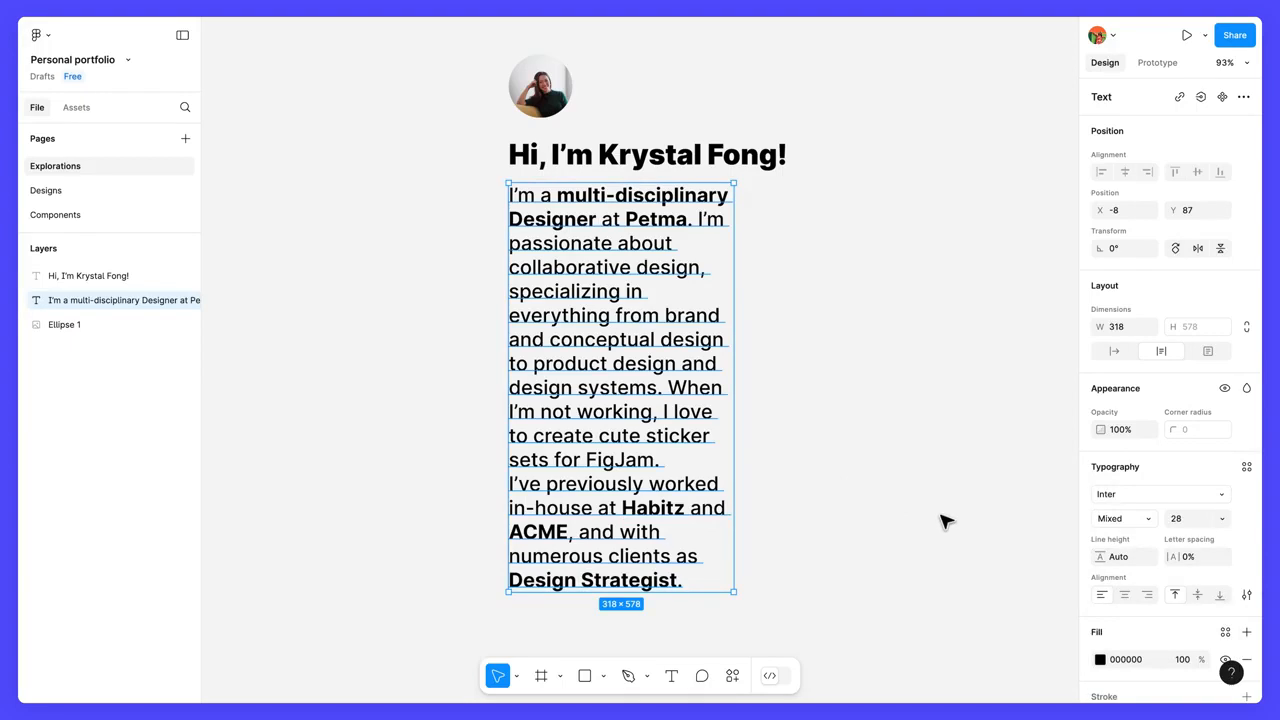
Set the bio text's line height to 38 and its paragraph spacing to 16.
{"action": "left_click", "coordinate": [1129, 558]}
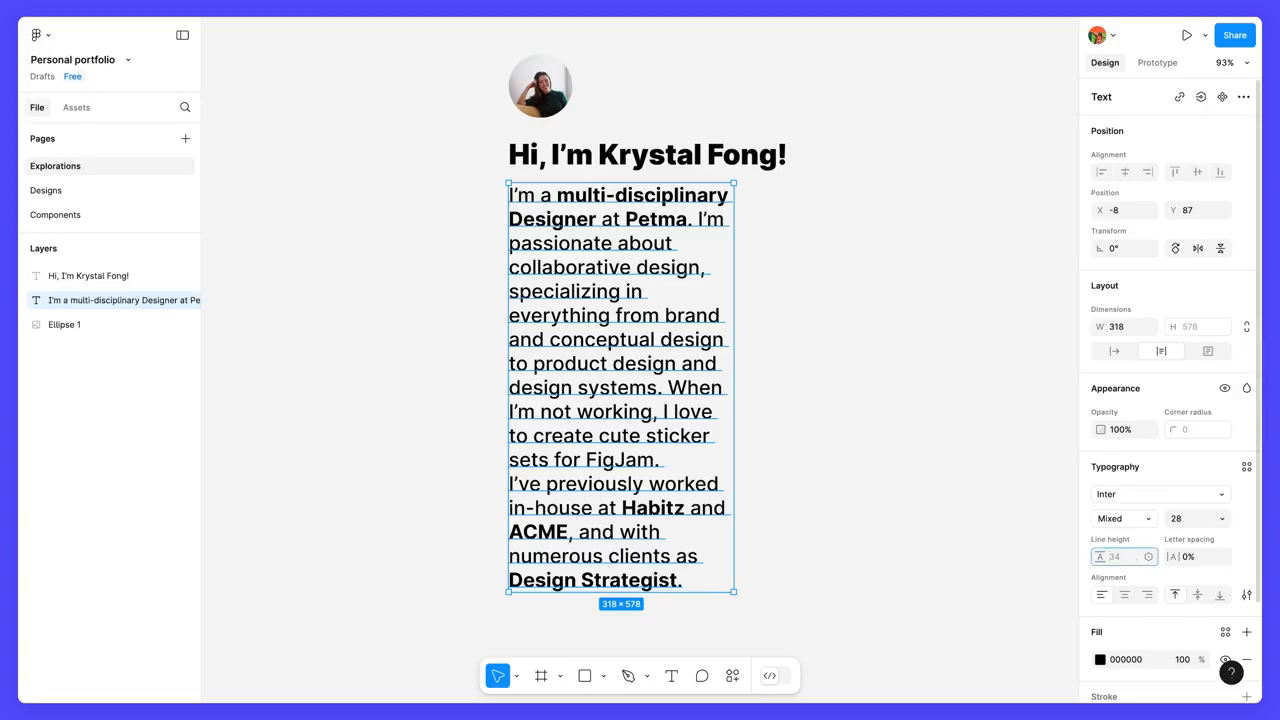
{"action": "type", "text": "38"}
{"action": "key", "text": "Return"}
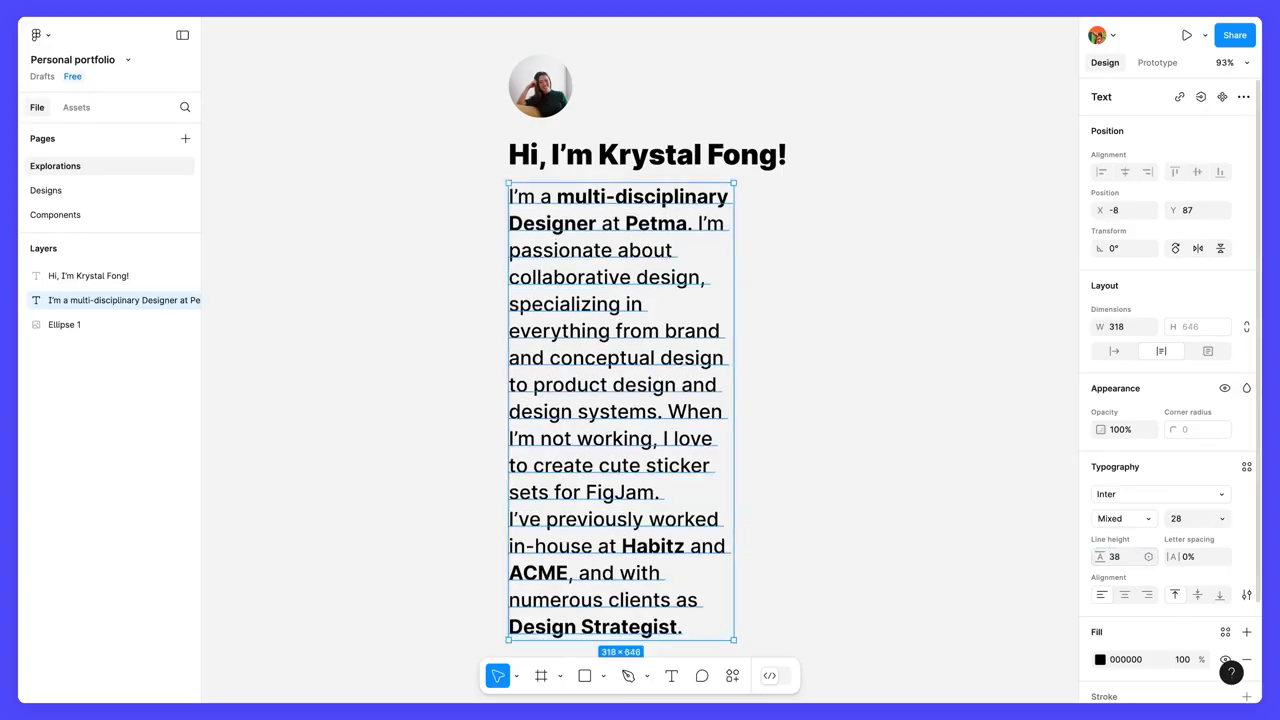
{"action": "left_click", "coordinate": [1246, 595]}
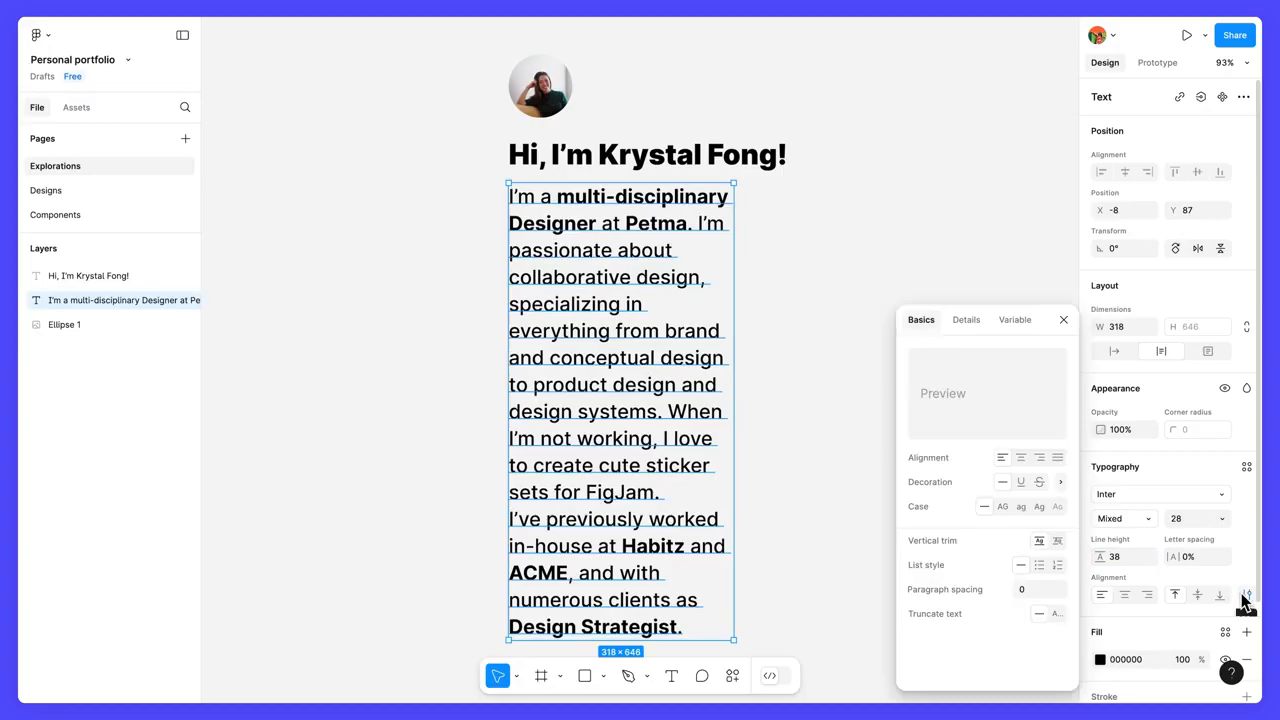
{"action": "left_click", "coordinate": [1031, 589]}
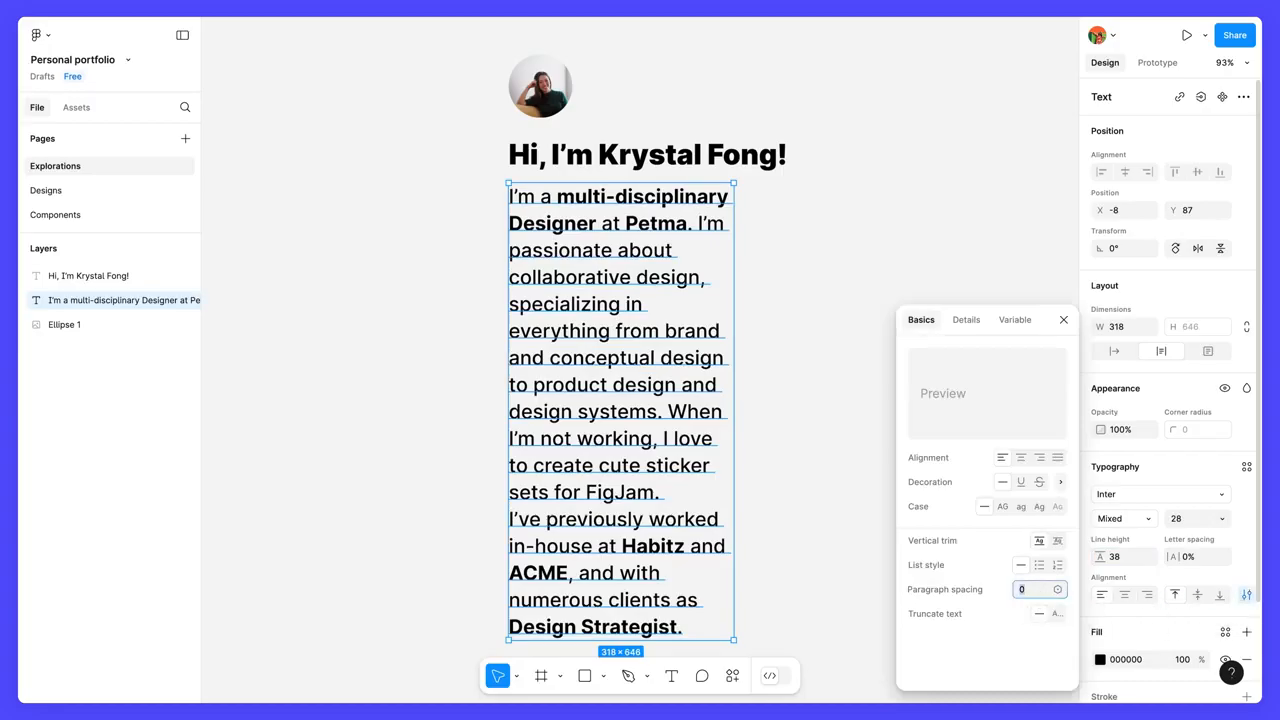
{"action": "type", "text": "16"}
{"action": "key", "text": "Return"}
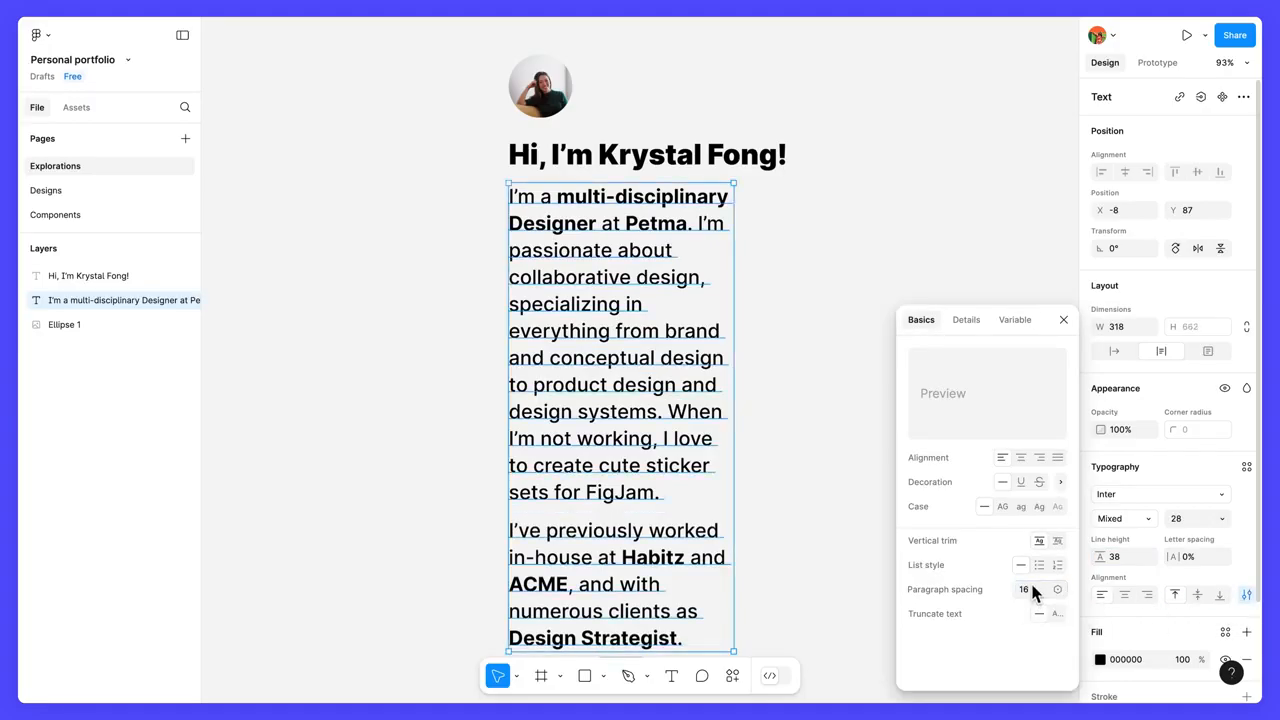
{"action": "left_click", "coordinate": [1063, 320]}
Widen the bio text box to 820 by extending its right edge.
{"action": "scroll", "coordinate": [851, 369], "scroll_direction": "down", "scroll_amount": 1}
{"action": "scroll", "coordinate": [851, 369], "scroll_direction": "right", "scroll_amount": 1}
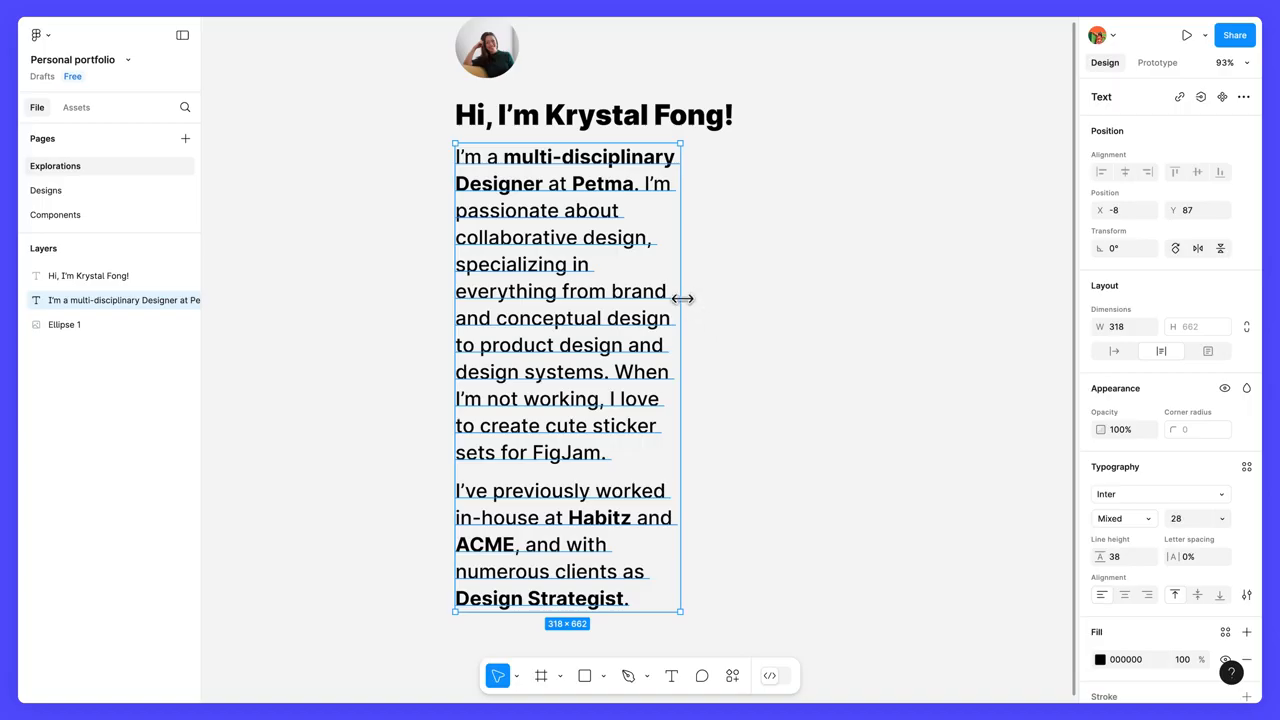
{"action": "left_click_drag", "start_coordinate": [681, 295], "coordinate": [1036, 293]}
{"action": "scroll", "coordinate": [1038, 295], "scroll_direction": "up", "scroll_amount": 2}
{"action": "scroll", "coordinate": [1038, 295], "scroll_direction": "right", "scroll_amount": 1}
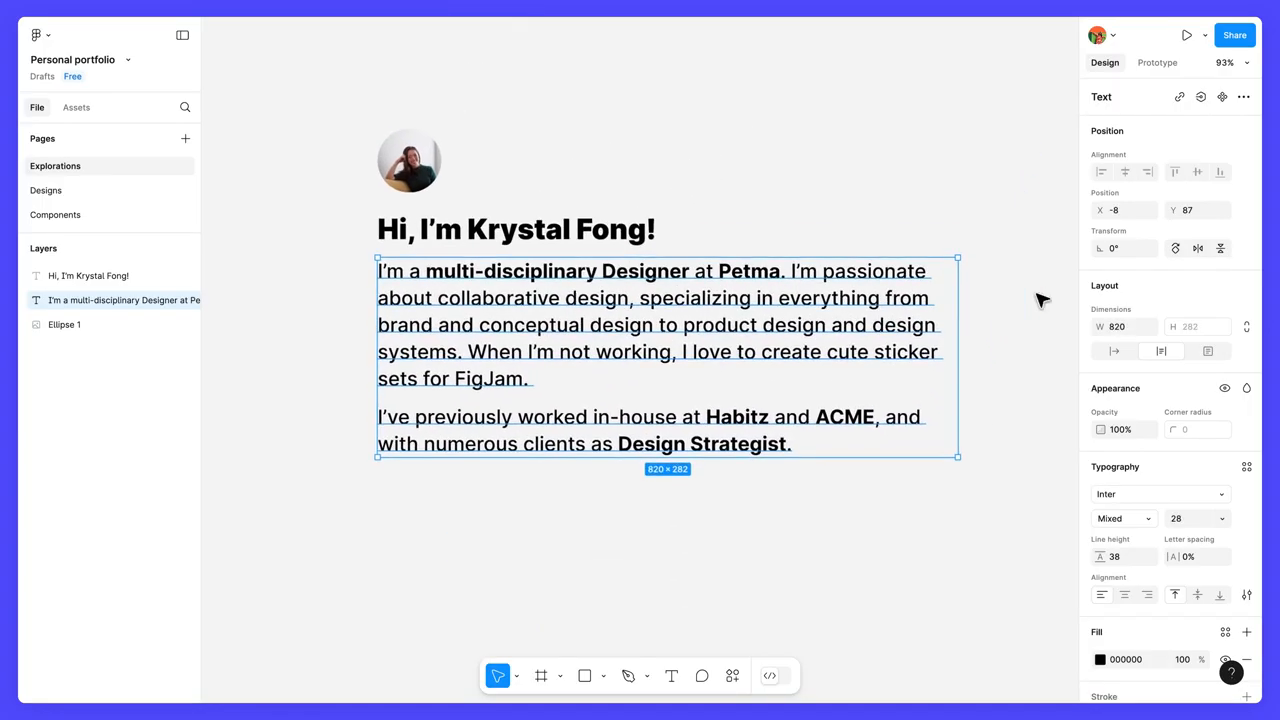